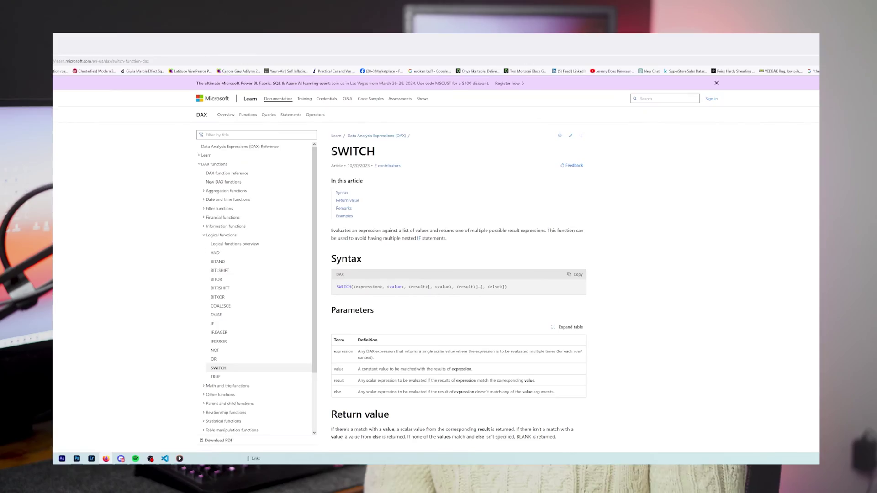
# Read the DAX documentation page for the SWITCH function, including its syntax and parameters
pyautogui.moveTo(332, 152); pyautogui.dragTo(376, 153)
pyautogui.click(472, 168)
pyautogui.scroll(-2, 472, 168)
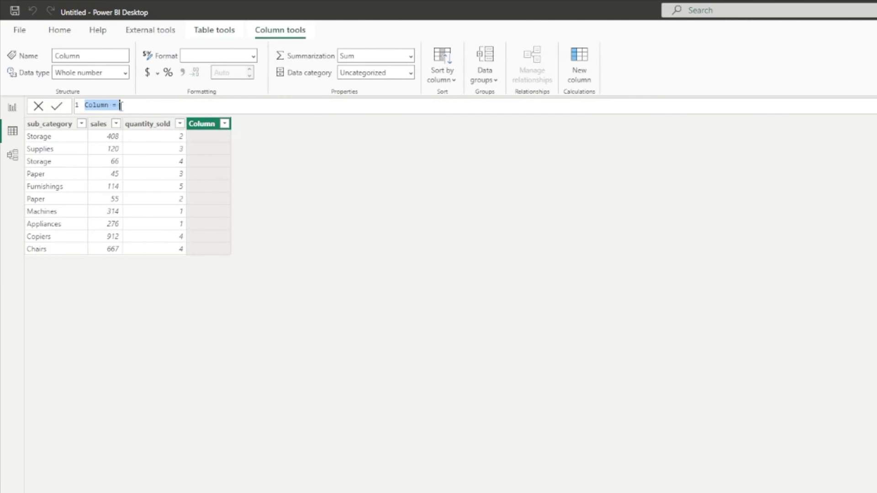
# Name the new calculated column Category and begin its IF formula, returning "Office" where SuperStoreOrders[sub_category] equals "Paper"
pyautogui.write('Category =')
pyautogui.hotkey('shift', 'Return')
pyautogui.hotkey('shift', 'Return')
pyautogui.write('IF(')
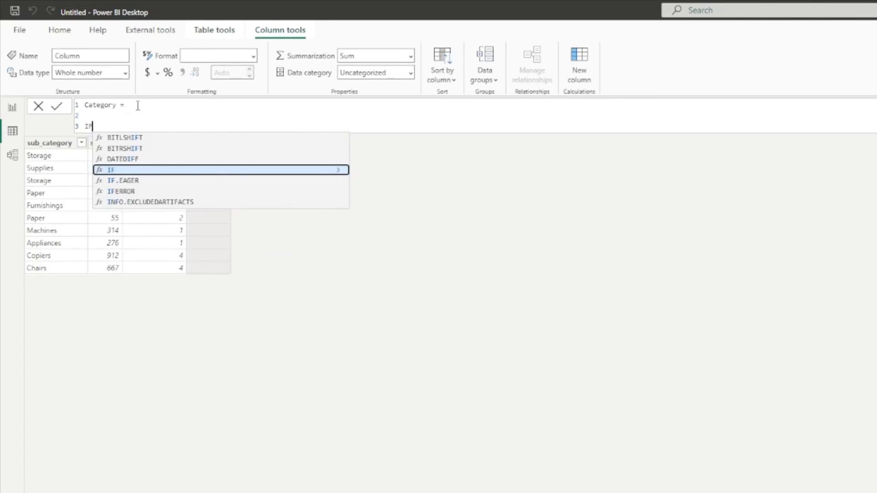
pyautogui.hotkey('shift', 'Return')
pyautogui.write('sub_ca')
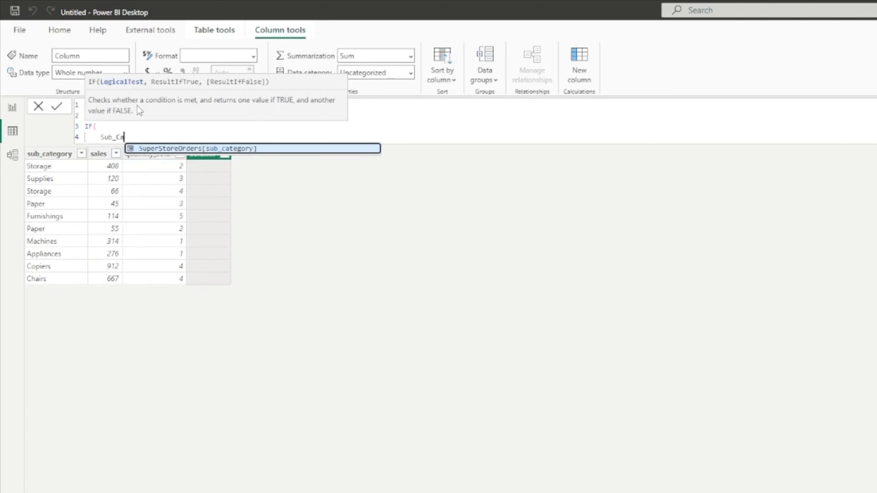
pyautogui.press('Tab')
pyautogui.write('= ')
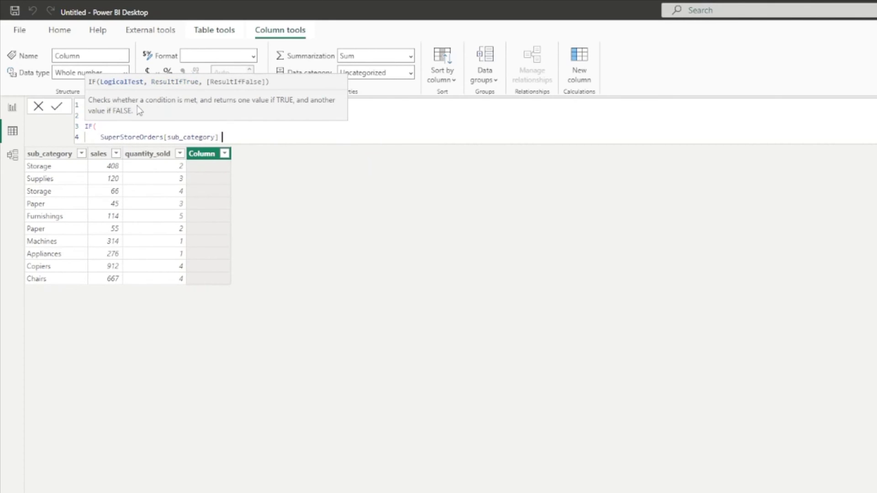
pyautogui.write('"Paper", "Office",')
# Nest a second IF in the Category formula that returns "Equipment" where sub_category equals "Machines"
pyautogui.press('Return')
pyautogui.write('IF(')
pyautogui.press('Return')
pyautogui.write('S')
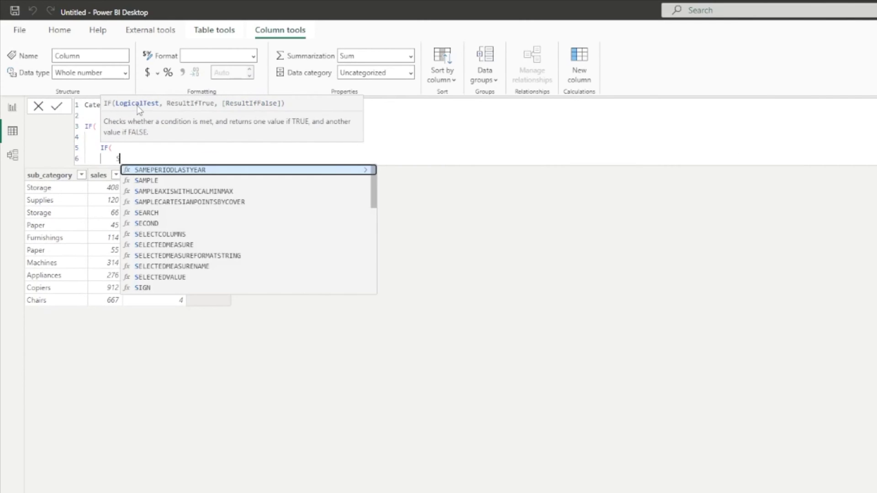
pyautogui.write('ub_c')
pyautogui.press('Tab')
pyautogui.write('=')
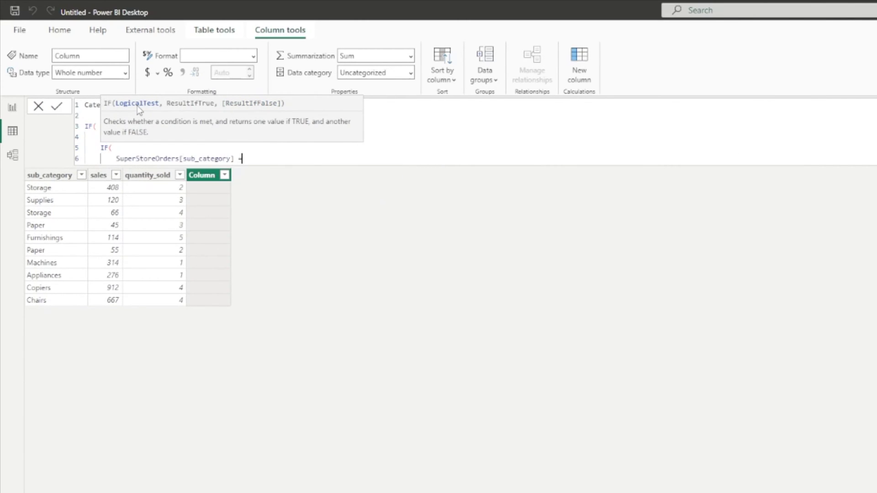
pyautogui.write(' "Machines", "Equipment",')
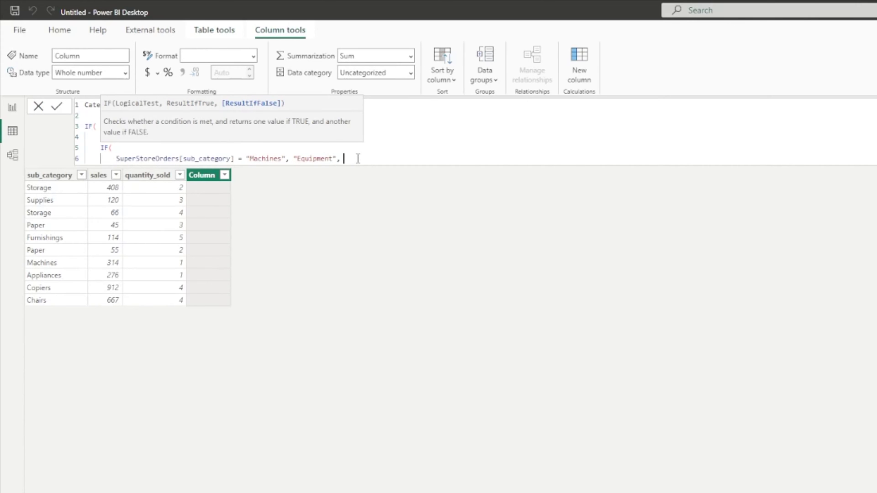
# Nest a third IF returning "Furniture" for "Chairs" and BLANK() otherwise, and commit the Category formula
pyautogui.press('Return')
pyautogui.write('IF(')
pyautogui.press('Return')
pyautogui.write('S')
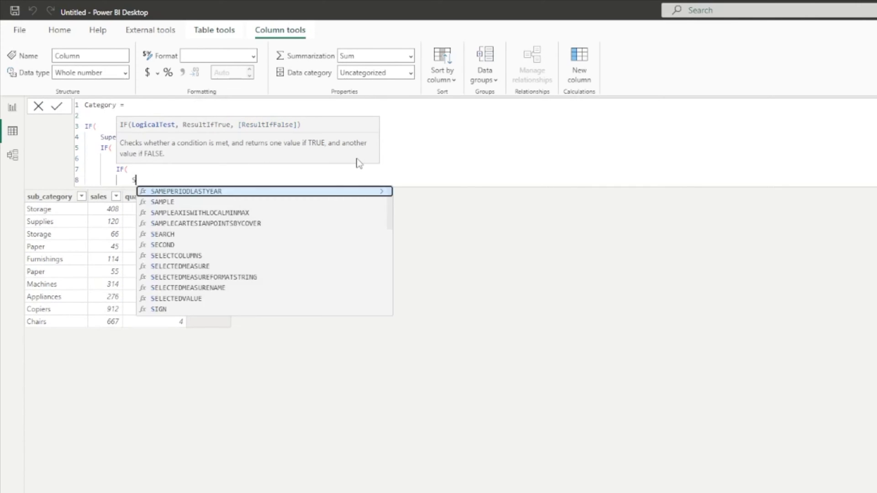
pyautogui.write('uperStoreOrders[sub_category] = "Chairs", "Furniture",')
pyautogui.press('Return')
pyautogui.write('BLANK())')
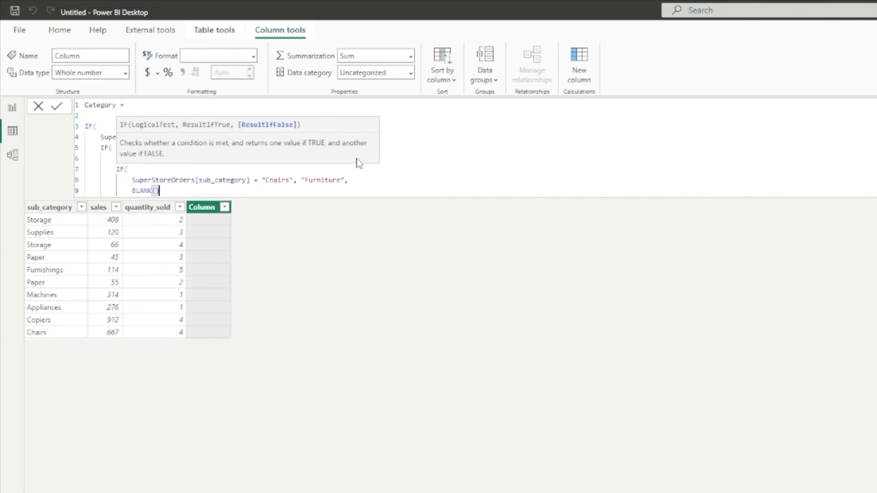
pyautogui.write(')')
pyautogui.press('Return')
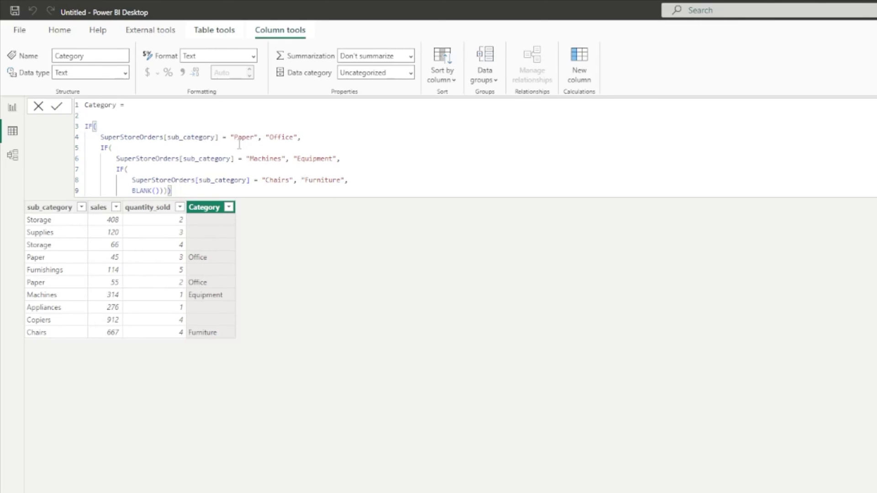
# Add a calculated column Switch_C whose formula starts a SWITCH on SuperStoreOrders[sub_category]
pyautogui.click(580, 73)
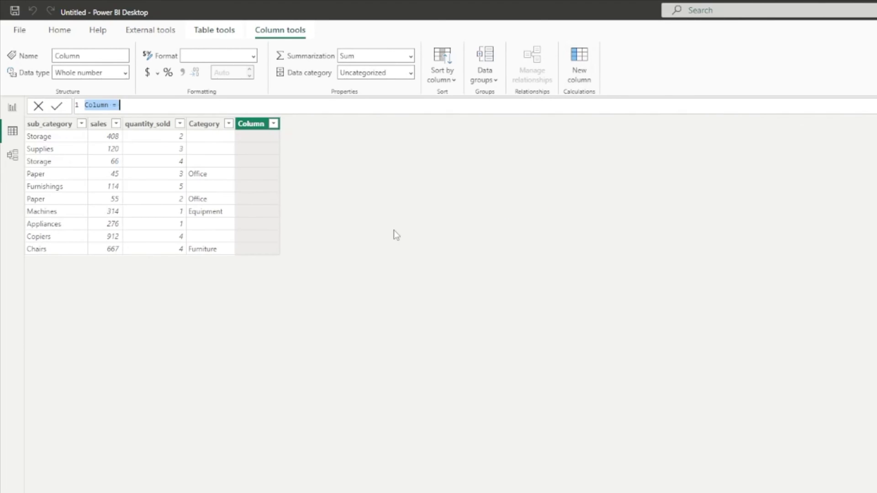
pyautogui.press('BackSpace')
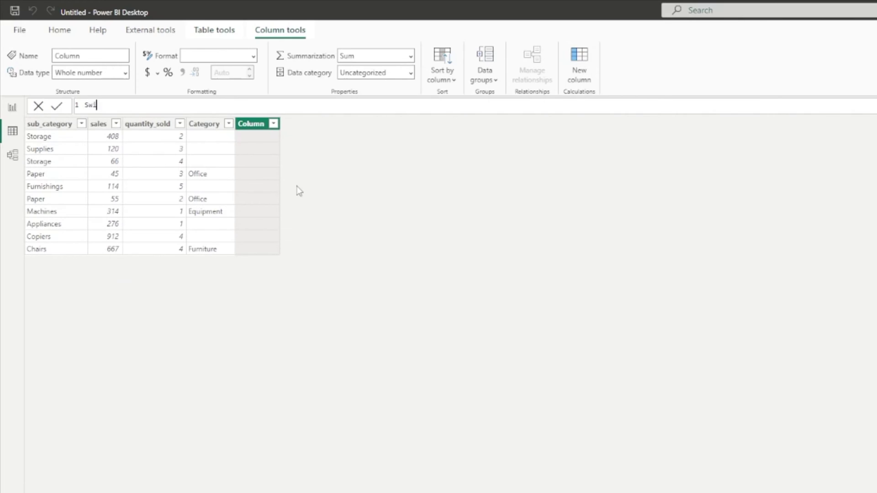
pyautogui.write('Switch_C =')
pyautogui.press('Return')
pyautogui.press('Return')
pyautogui.write('SWIT')
pyautogui.press('Tab')
pyautogui.hotkey('shift', 'Return')
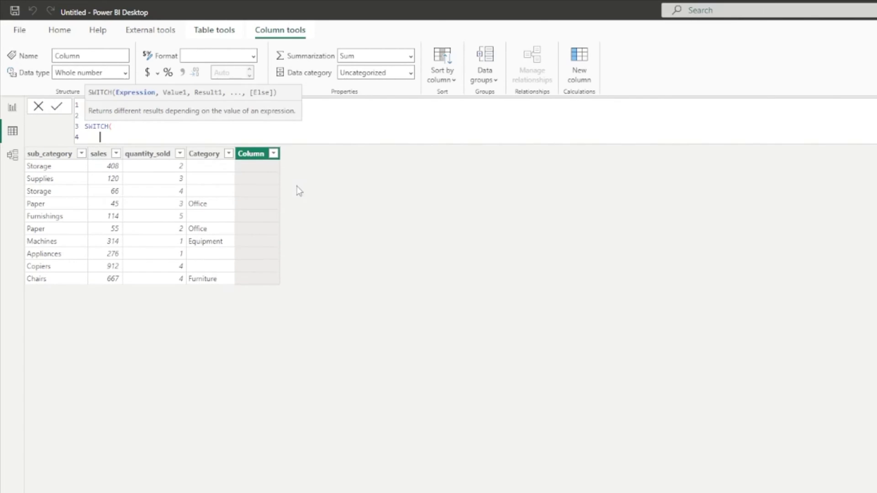
pyautogui.write('sub_')
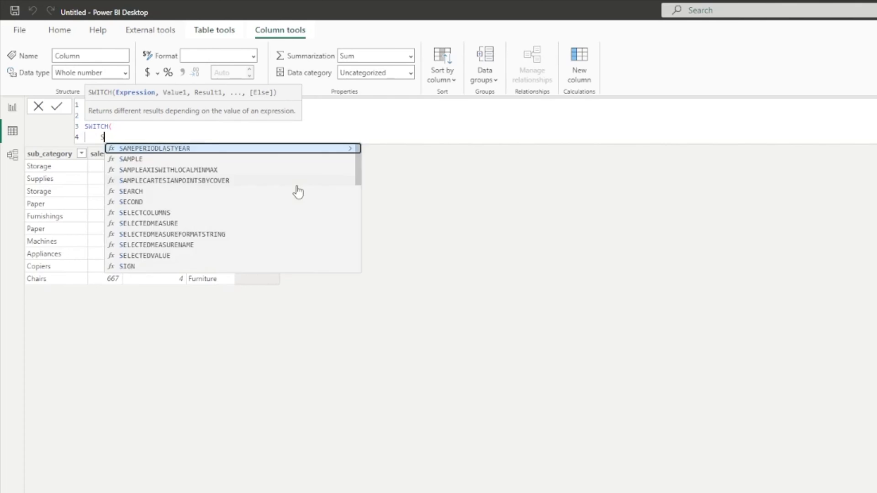
pyautogui.press('Tab')
pyautogui.write(',')
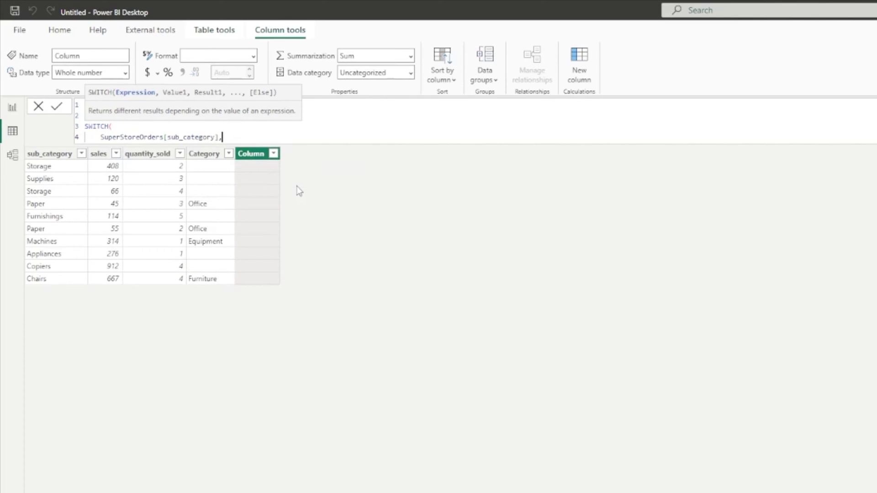
# Add the SWITCH pairs "Paper" to "Office" and "Machines" to "Equipment" to the Switch_C formula
pyautogui.hotkey('shift', 'Return')
pyautogui.write('"Paper')
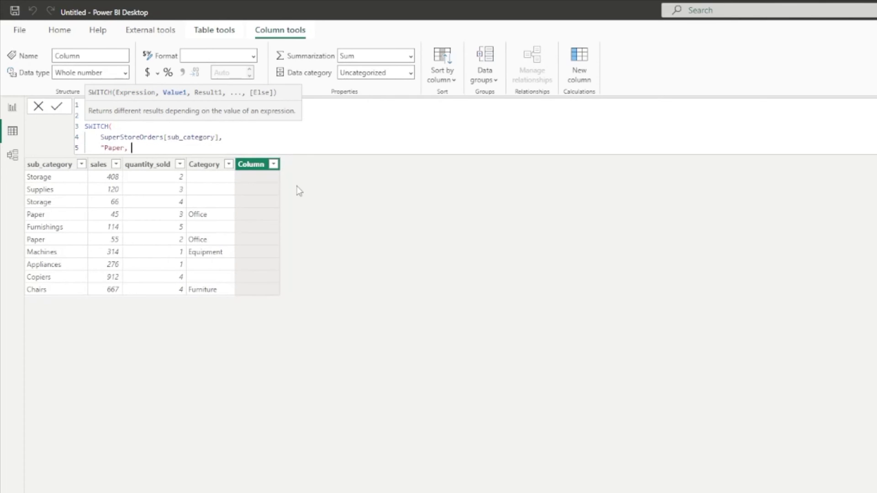
pyautogui.write('", "Office",')
pyautogui.hotkey('shift', 'Return')
pyautogui.write('"Machi')
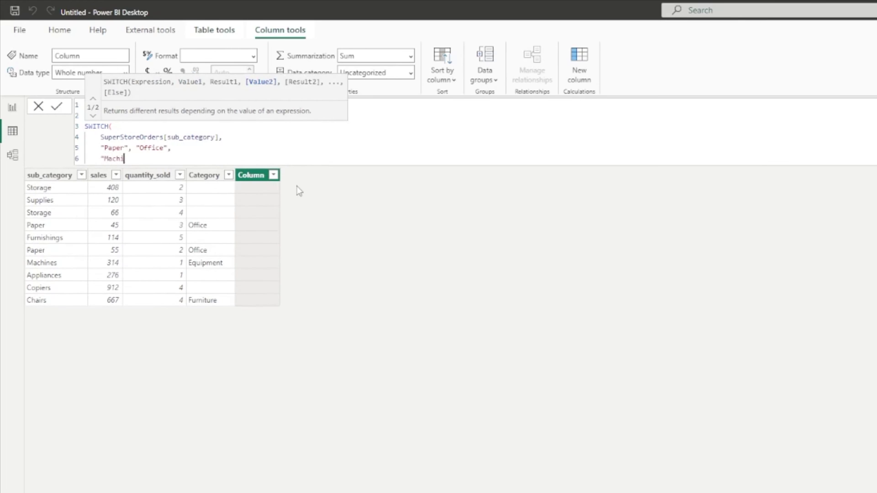
pyautogui.write('nes", "Equipment",')
# Add the pair "Chairs" to "Furniture" with BLANK() as the fallback, and commit the Switch_C formula
pyautogui.hotkey('shift', 'Return')
pyautogui.write('"Chairs')
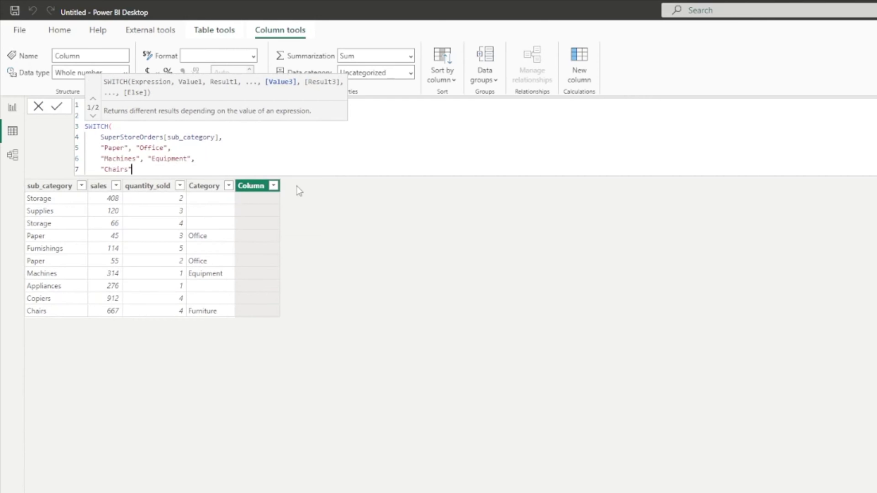
pyautogui.write('", "Furniture",')
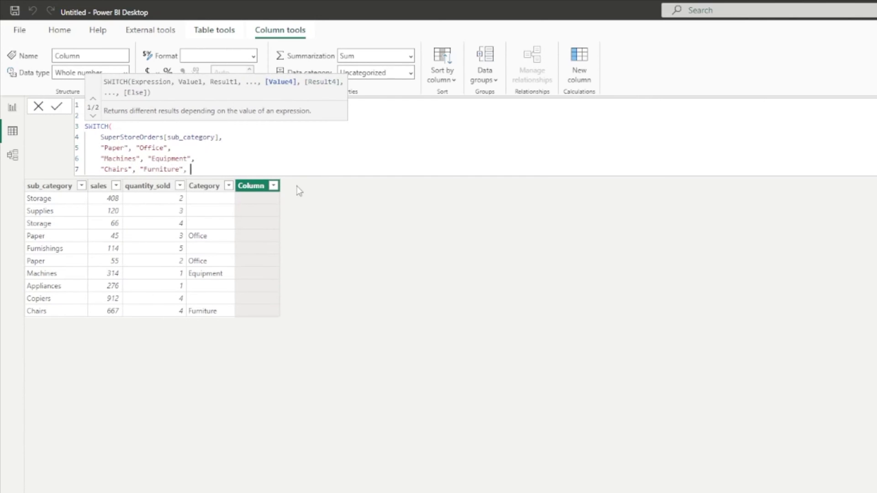
pyautogui.hotkey('shift', 'Return')
pyautogui.write('BLANK())')
pyautogui.press('Return')
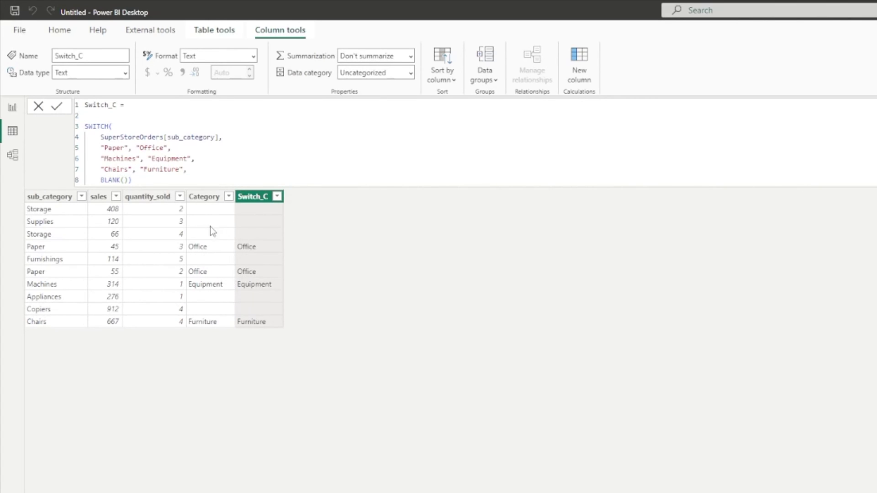
# Compare the nested IF formula of Category with the SWITCH formula of Switch_C, examining its sub_category expression
pyautogui.click(206, 197)
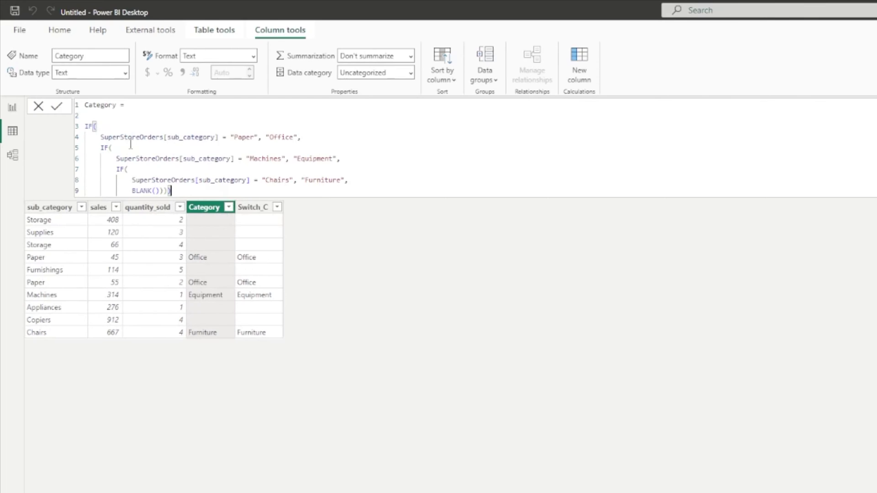
pyautogui.click(248, 211)
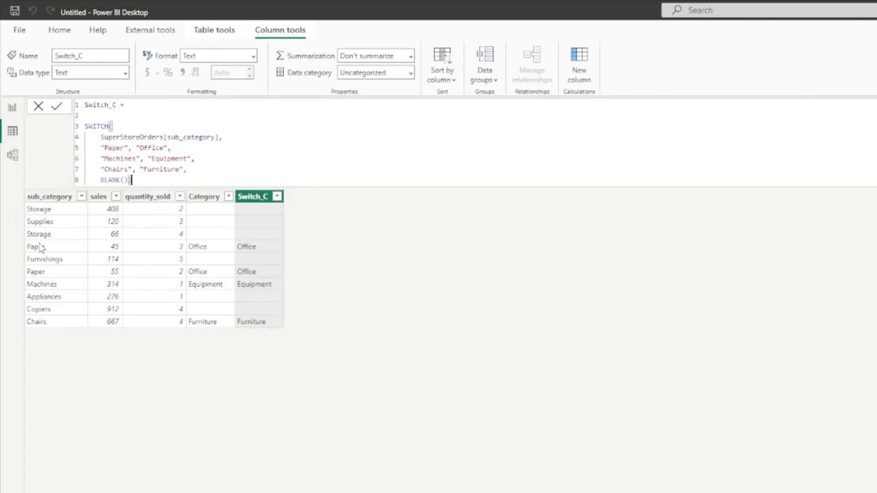
pyautogui.moveTo(96, 137); pyautogui.dragTo(220, 136)
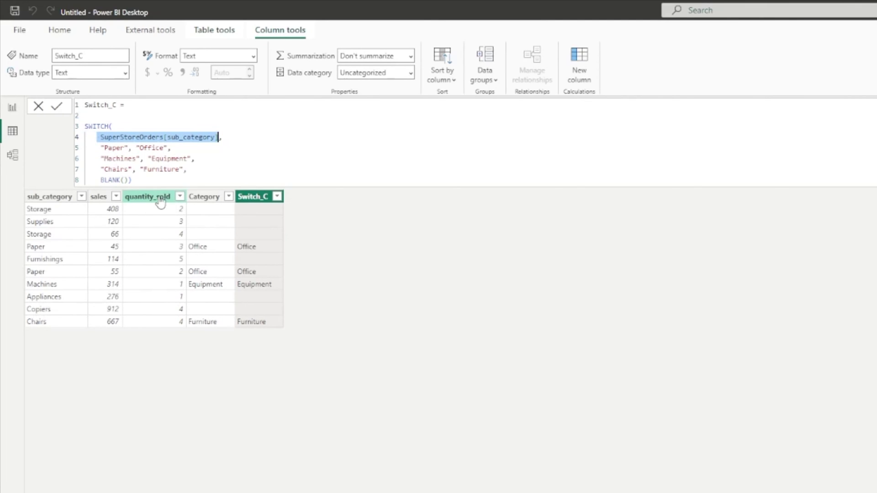
pyautogui.click(100, 137)
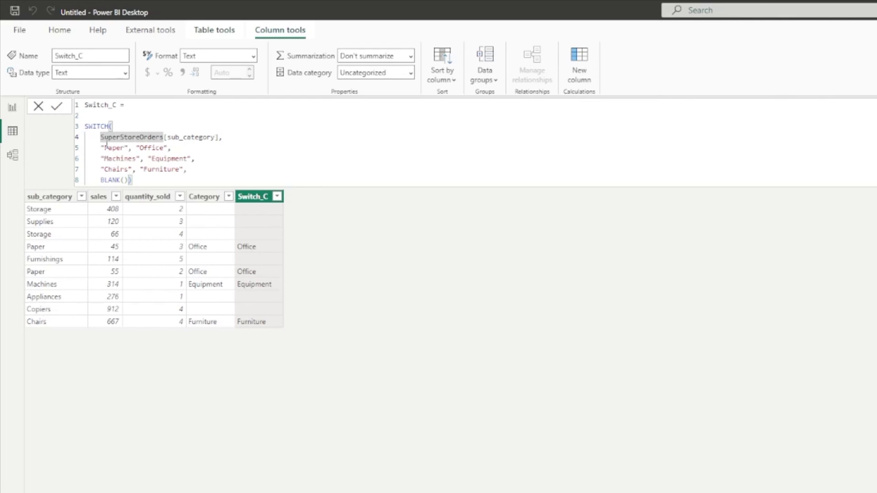
# Delete the Switch_C and Category columns from the SuperStoreOrders table
pyautogui.rightClick(253, 197)
pyautogui.click(280, 378)
pyautogui.click(830, 445)
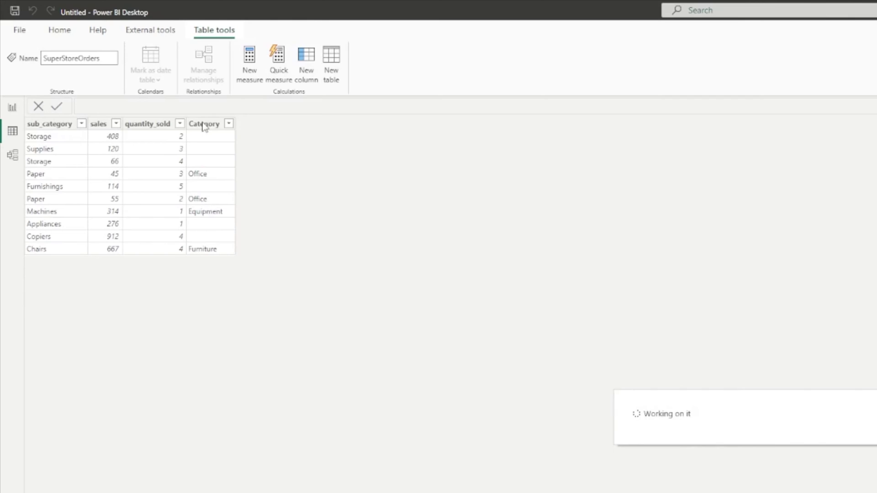
pyautogui.rightClick(204, 125)
pyautogui.click(269, 306)
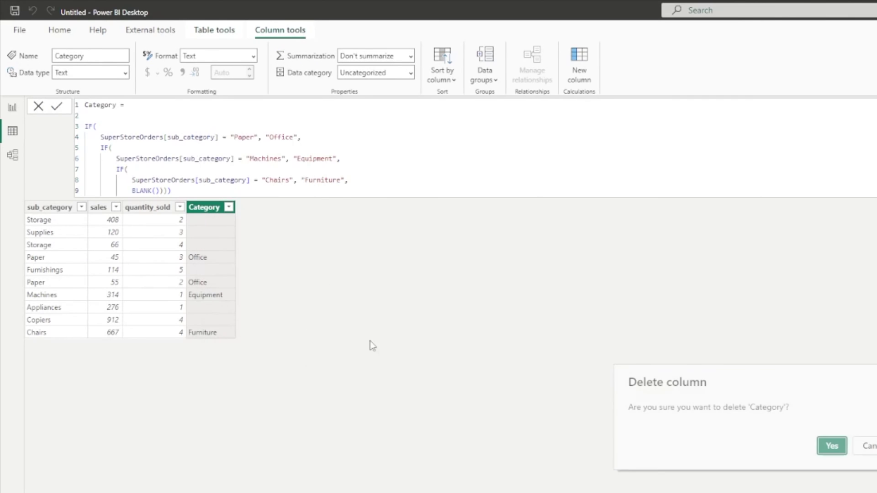
pyautogui.click(832, 446)
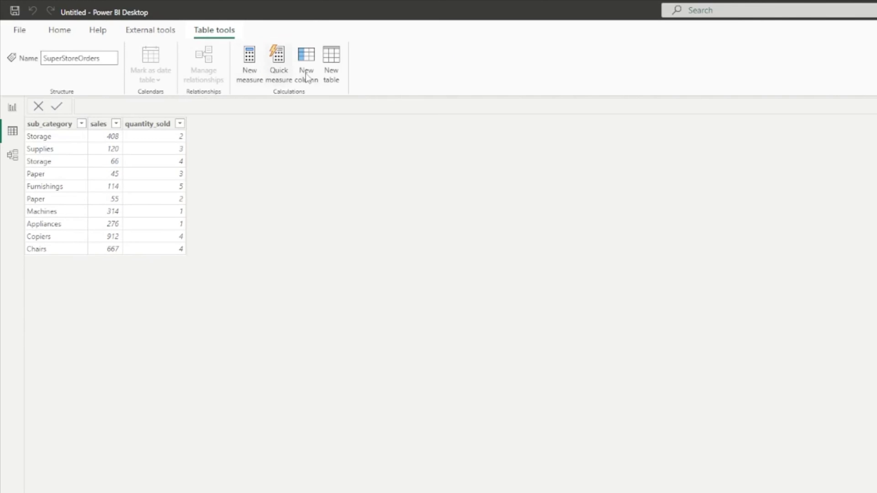
# Add a calculated column Volume with an IF returning "Low Volume" where SuperStoreOrders[quantity_sold] is less than 2
pyautogui.click(306, 72)
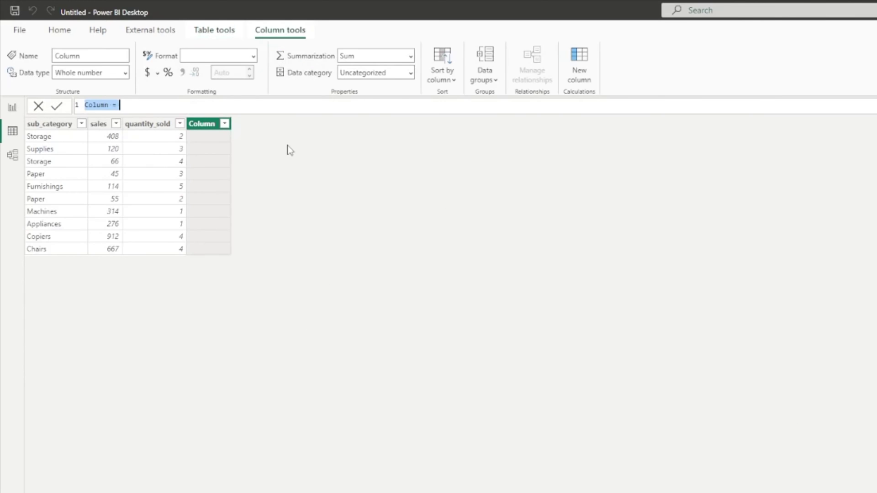
pyautogui.press('BackSpace')
pyautogui.write('Volume')
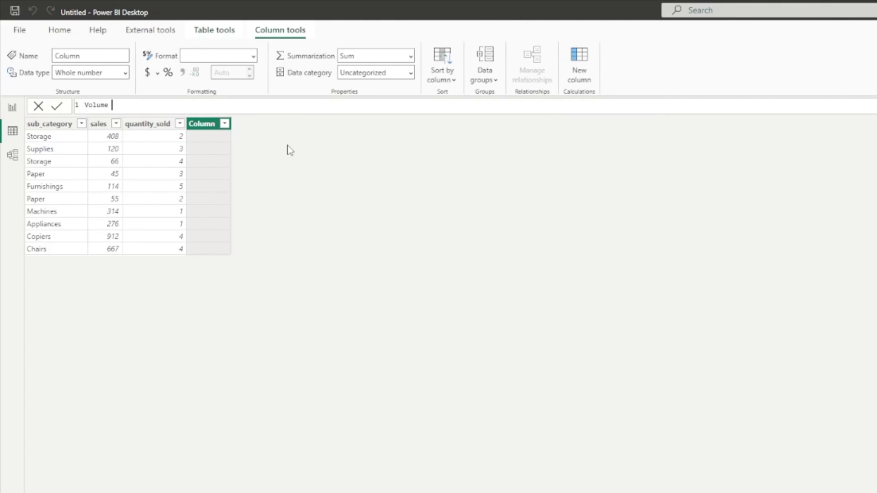
pyautogui.write(' =')
pyautogui.hotkey('shift', 'Return')
pyautogui.hotkey('shift', 'Return')
pyautogui.write('IF(')
pyautogui.hotkey('shift', 'Return')
pyautogui.write('Sup')
pyautogui.press('Tab')
pyautogui.write('< 2,')
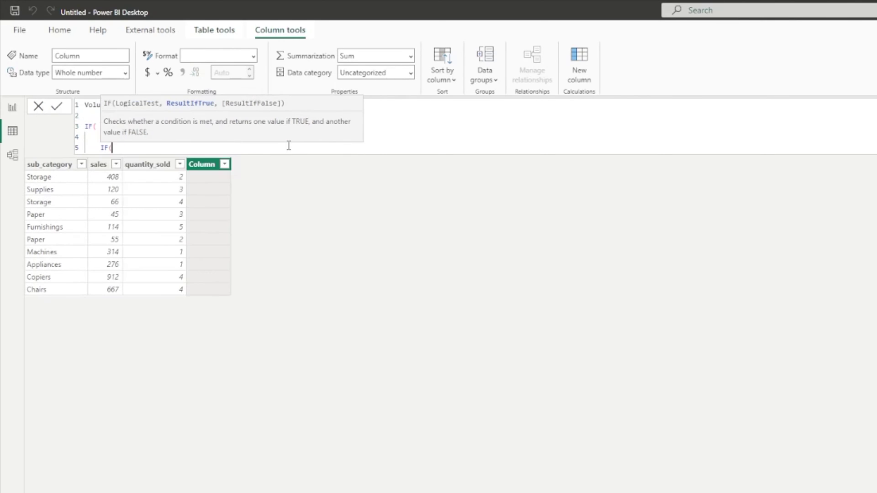
# Complete the nested IF to return "Medium Volume" where quantity_sold is less than 10, otherwise BLANK(), and commit the Volume formula
pyautogui.write('quantity')
pyautogui.press('Tab')
pyautogui.write('< 10, ')
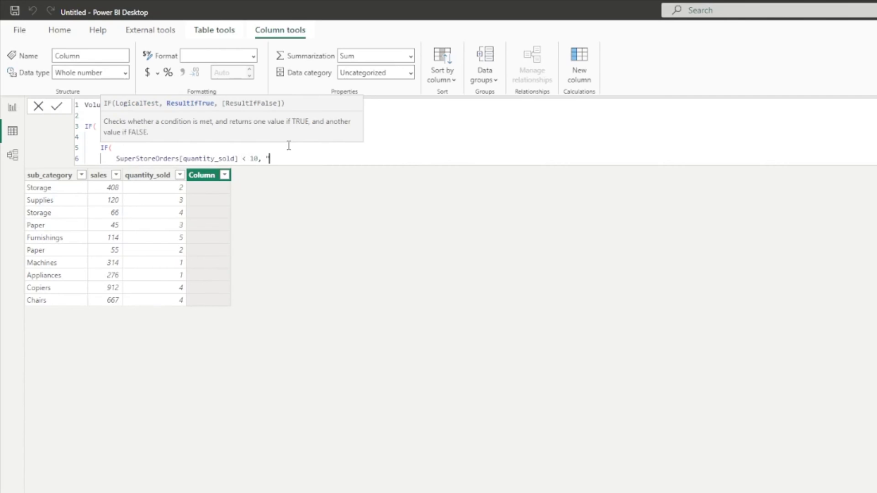
pyautogui.write('"Medium vbol')
pyautogui.press('BackSpace')
pyautogui.press('BackSpace')
pyautogui.press('BackSpace')
pyautogui.press('BackSpace')
pyautogui.write('Volume",')
pyautogui.press('Return')
pyautogui.write('BLANK())')
pyautogui.press('Return')
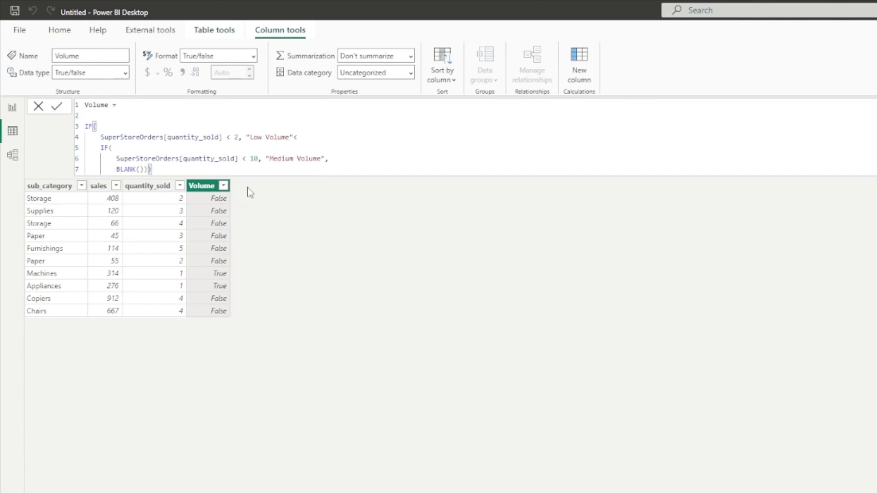
# Correct the separator after "Low Volume" in the Volume formula to a comma and commit it
pyautogui.click(310, 136)
pyautogui.write(',')
pyautogui.press('Return')
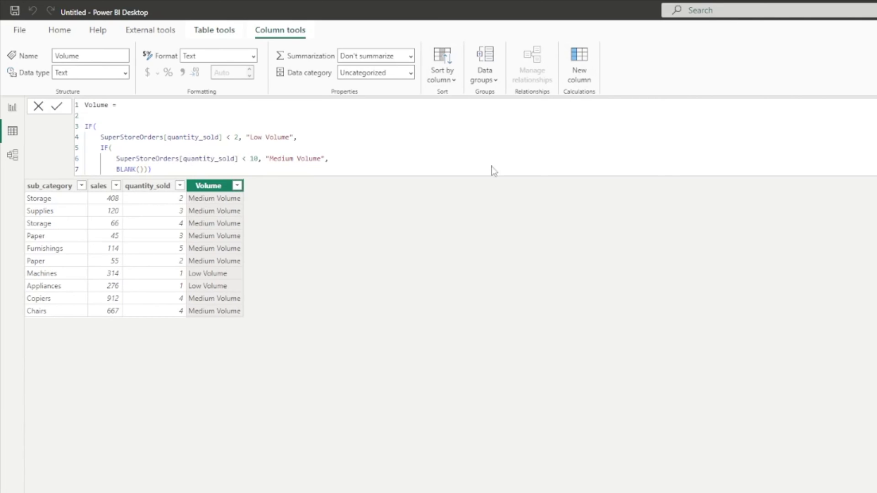
# Start a new calculated column named Switch with a SWITCH function in the SuperStoreOrders table
pyautogui.press('BackSpace')
pyautogui.write('Switch =')
pyautogui.hotkey('shift', 'Return')
pyautogui.hotkey('shift', 'Return')
pyautogui.write('Sw')
pyautogui.press('Tab')
pyautogui.hotkey('shift', 'Return')
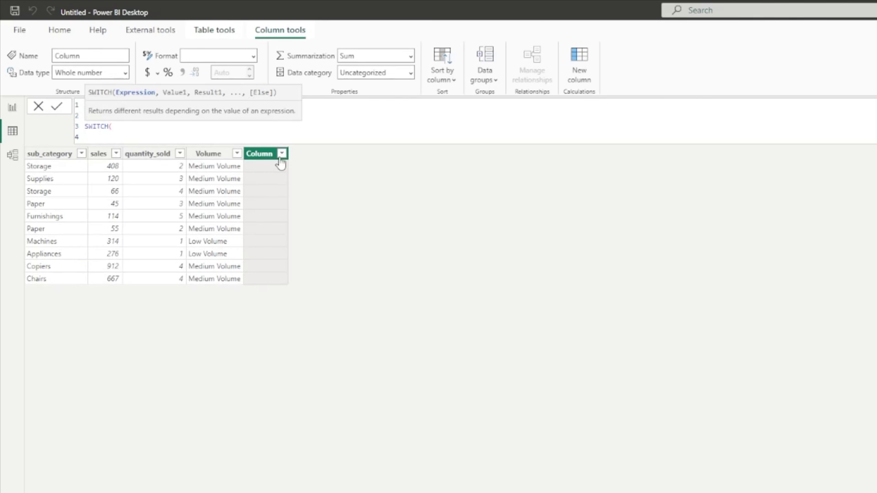
# Complete the SWITCH with SuperStoreOrders[quantity_sold] < 2, "Low Volume", BLANK() and commit the Switch formula
pyautogui.write('quan')
pyautogui.press('Tab')
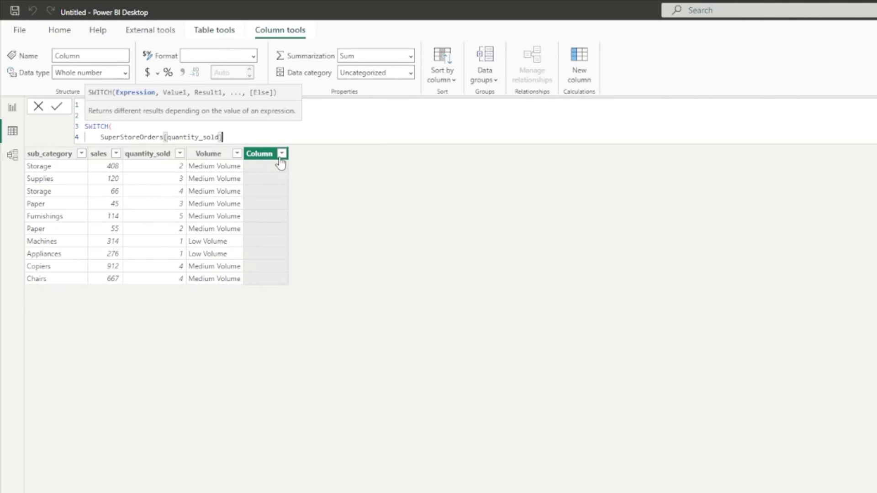
pyautogui.write('< 2, "Low Volume", BL')
pyautogui.press('Tab')
pyautogui.write(')')
pyautogui.press('Return')
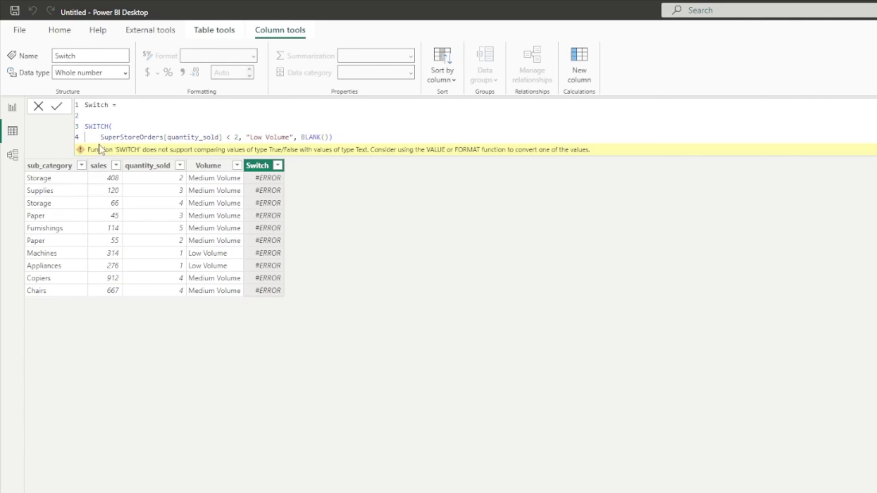
# Insert TRUE(), as the first argument of SWITCH, before the quantity_sold condition, and commit the formula
pyautogui.moveTo(103, 139); pyautogui.dragTo(223, 137)
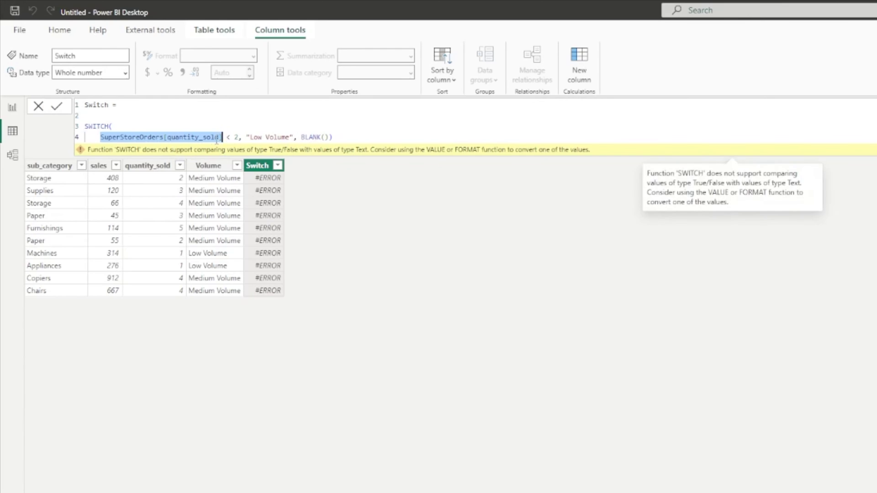
pyautogui.moveTo(237, 137); pyautogui.dragTo(106, 141)
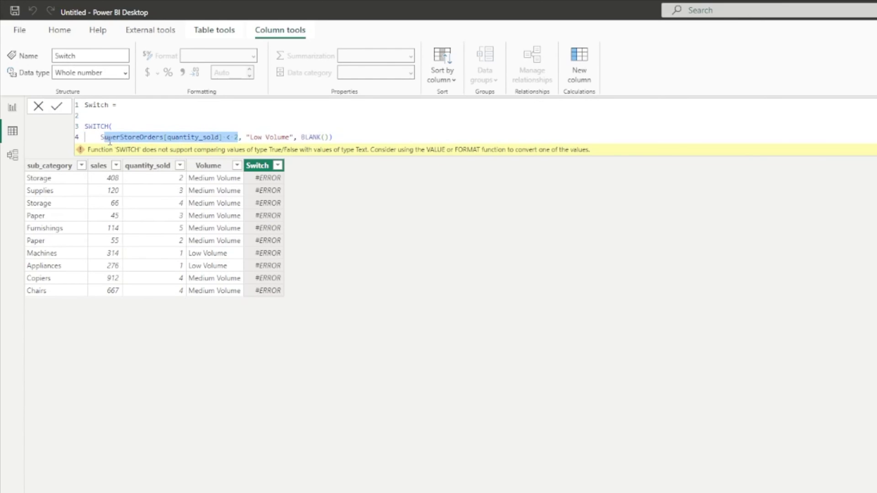
pyautogui.click(109, 139)
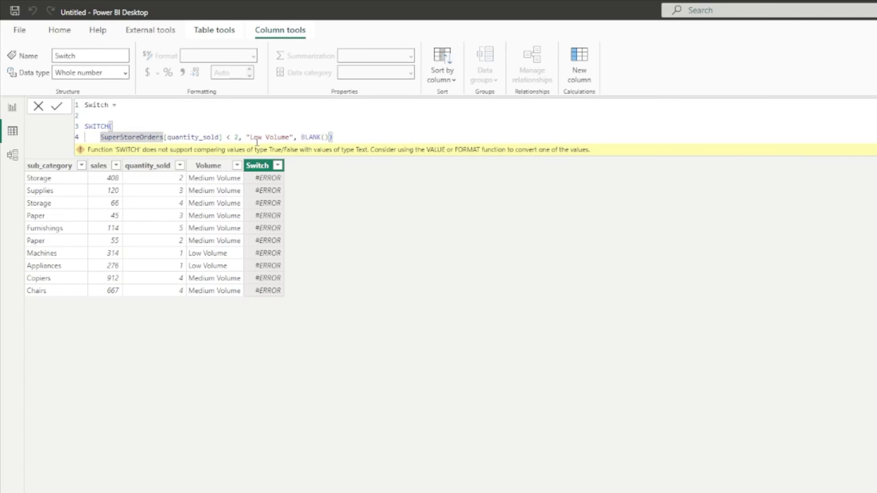
pyautogui.click(157, 131)
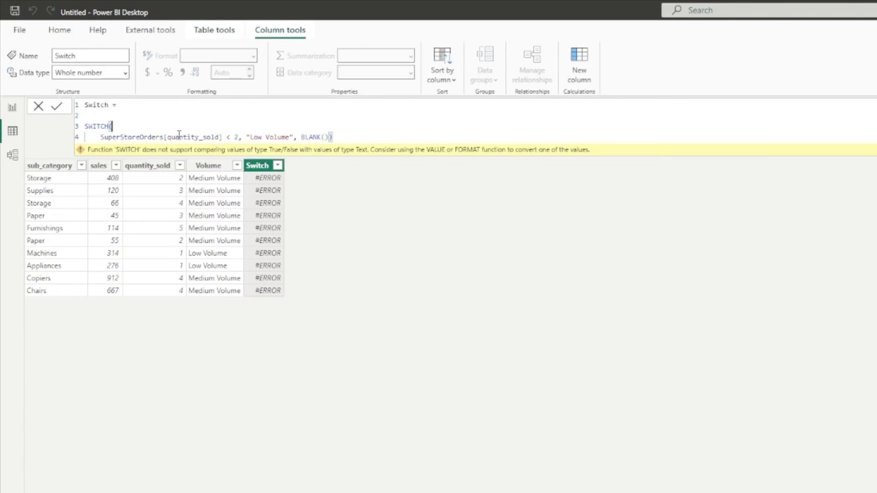
pyautogui.press('Return')
pyautogui.write('TRUE()')
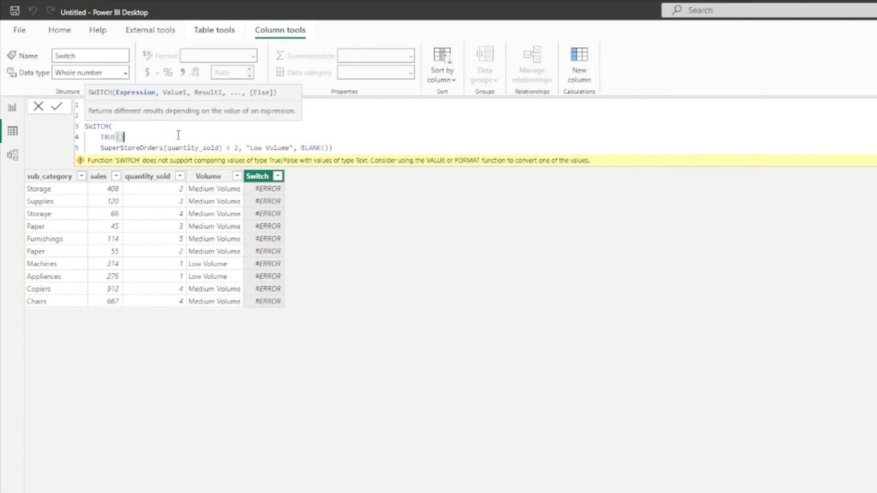
pyautogui.click(369, 149)
pyautogui.click(142, 137)
pyautogui.write(',')
pyautogui.press('Return')
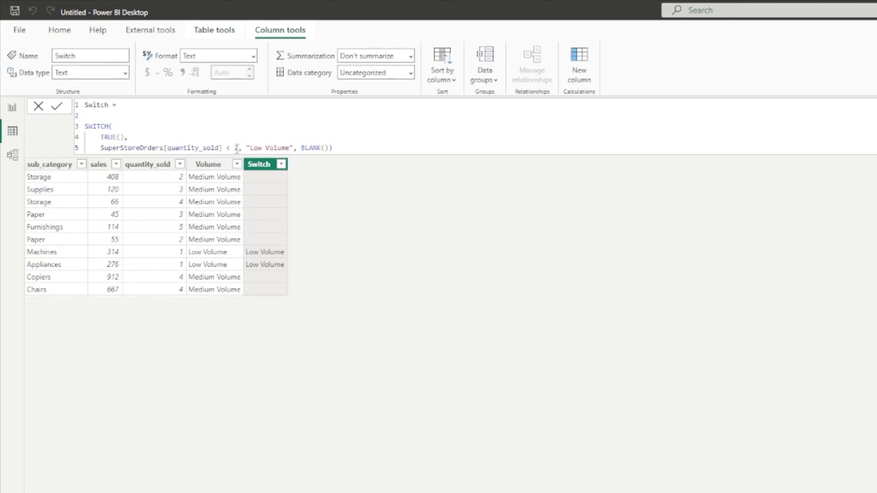
# Add the condition SuperStoreOrders[quantity_sold] < 6, "Medium Volume" on its own line before BLANK() and commit the Switch formula
pyautogui.moveTo(246, 147); pyautogui.dragTo(293, 147)
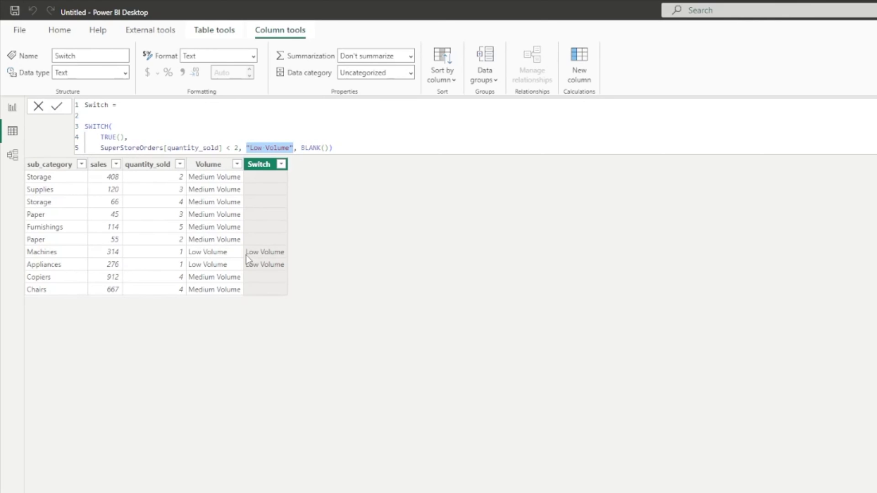
pyautogui.click(295, 148)
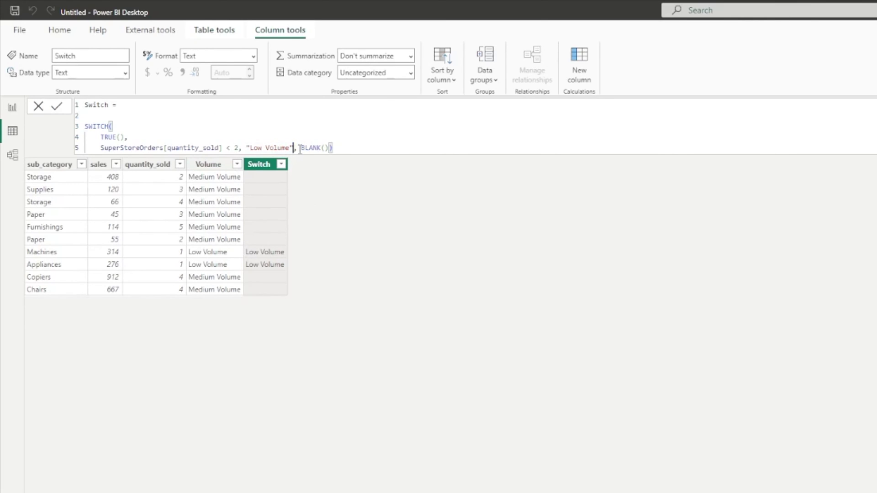
pyautogui.hotkey('shift', 'Return')
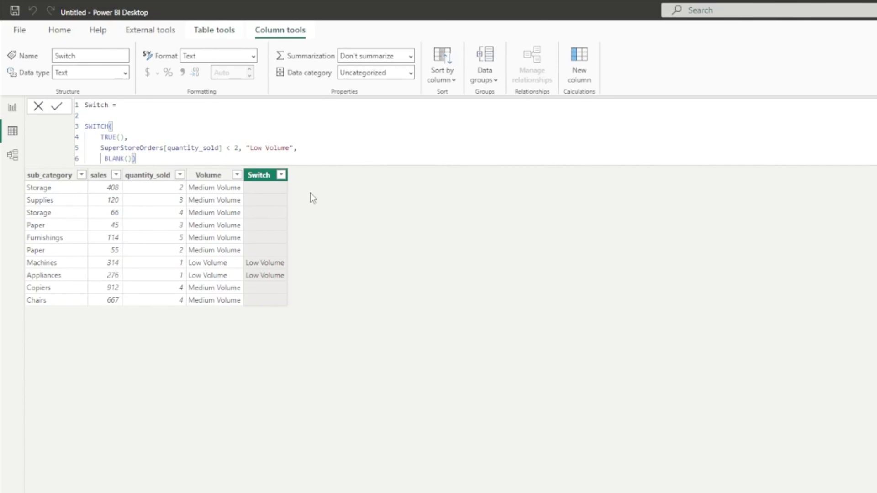
pyautogui.write('SuperStoreOrders[quantity_sold] < 6, "')
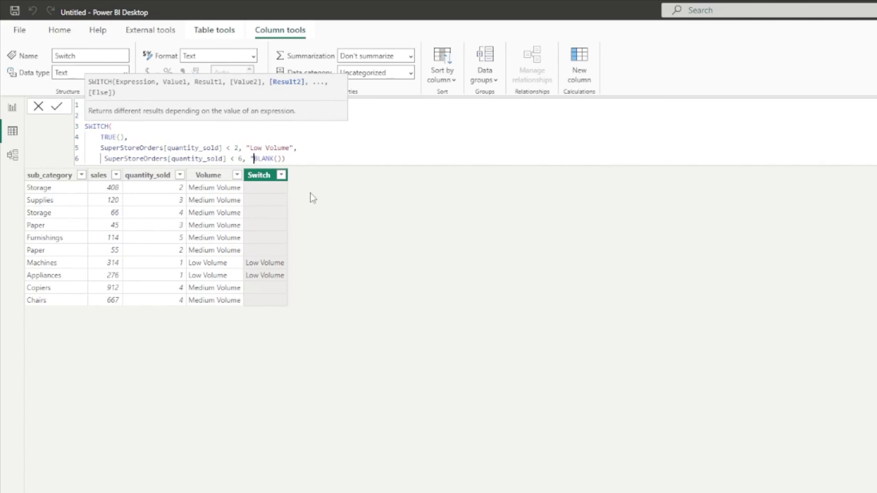
pyautogui.write('Medium Volume",')
pyautogui.press('Right')
pyautogui.press('Right')
pyautogui.press('Right')
pyautogui.press('Right')
pyautogui.press('Right')
pyautogui.press('Right')
pyautogui.press('Right')
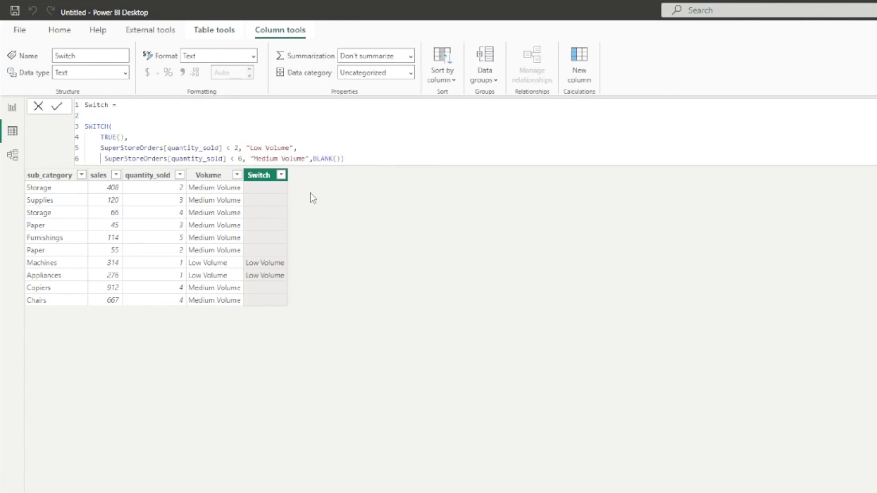
pyautogui.press('Return')
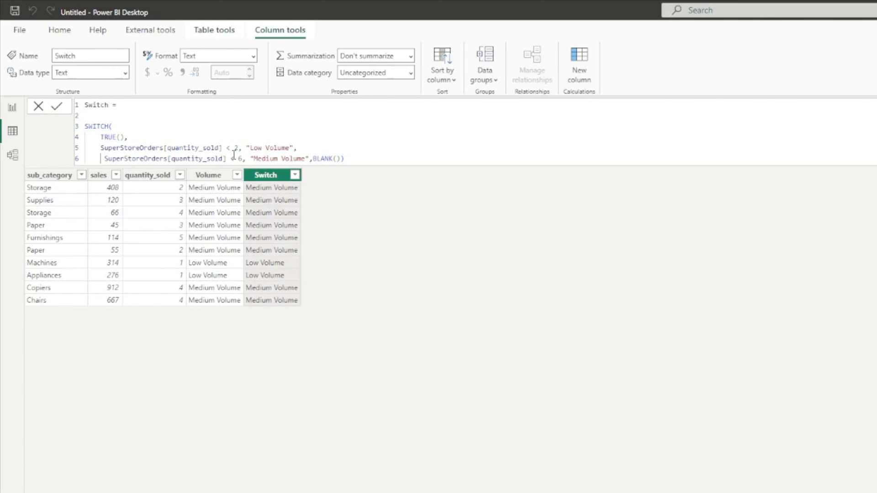
# Examine the "Low Volume" and "Medium Volume" conditions of the Switch formula line by line
pyautogui.moveTo(312, 145)
pyautogui.mouseDown()
pyautogui.moveTo(94, 156)
pyautogui.moveTo(100, 148)
pyautogui.moveTo(205, 143)
pyautogui.moveTo(308, 148)
pyautogui.mouseUp()
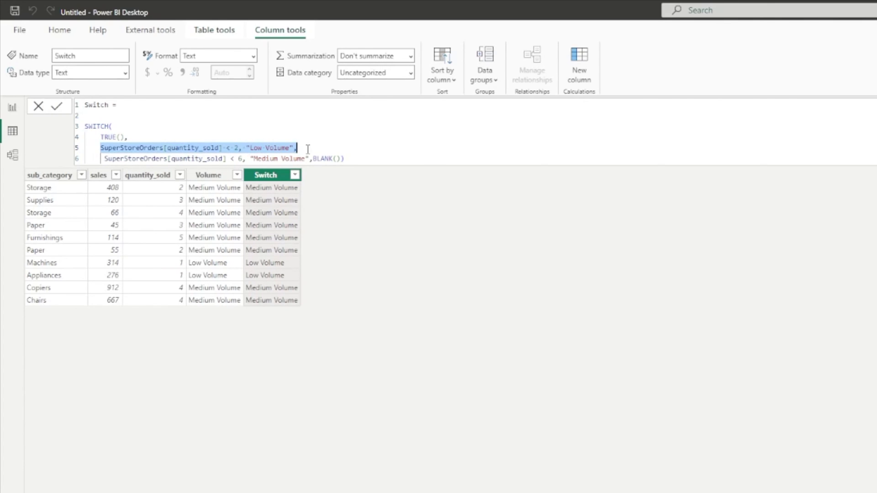
pyautogui.moveTo(97, 148); pyautogui.dragTo(299, 150)
pyautogui.click(243, 158)
pyautogui.moveTo(243, 159); pyautogui.dragTo(305, 158)
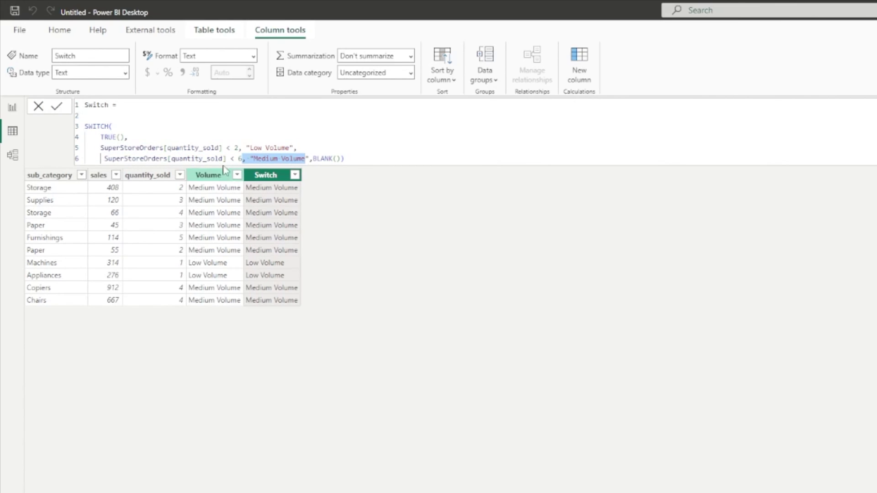
pyautogui.moveTo(100, 158); pyautogui.dragTo(341, 182)
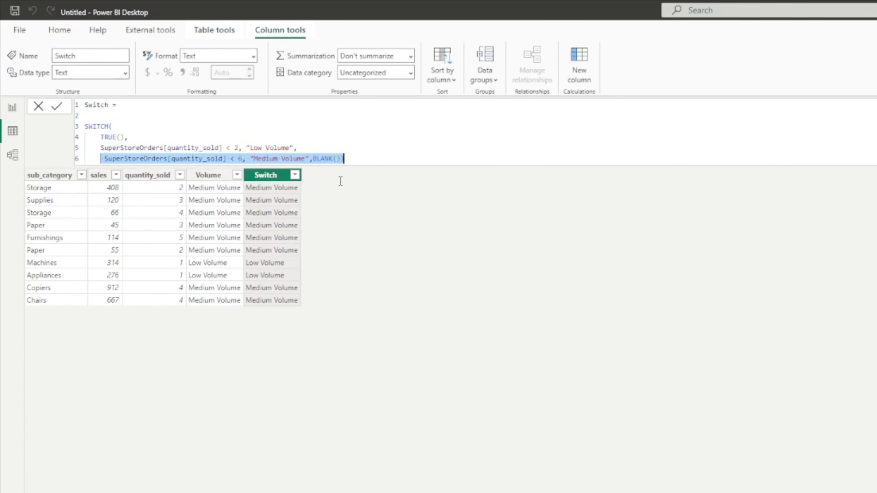
pyautogui.click(357, 153)
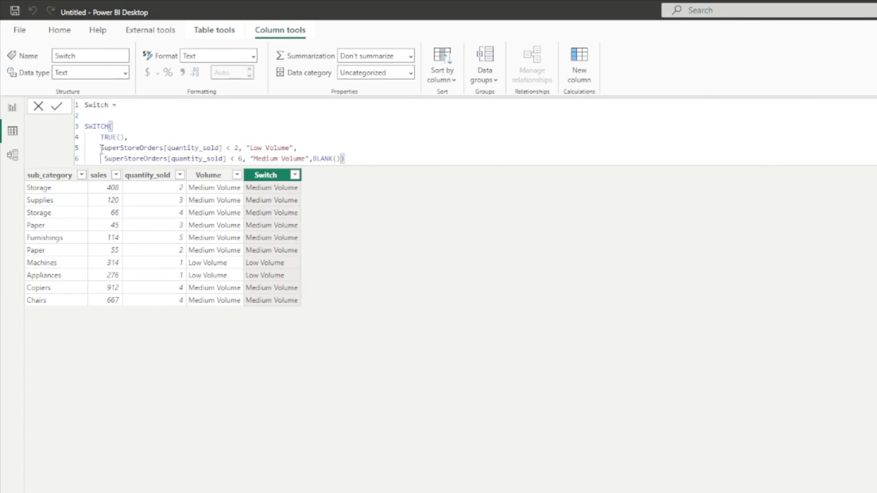
pyautogui.moveTo(98, 148); pyautogui.dragTo(307, 147)
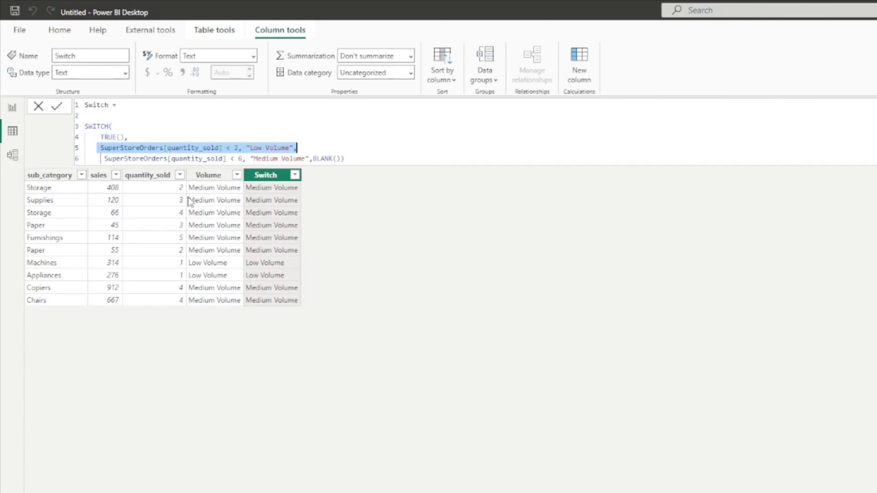
# Change the "Low Volume" condition to quantity_sold <= 2 and commit the Switch formula
pyautogui.click(229, 148)
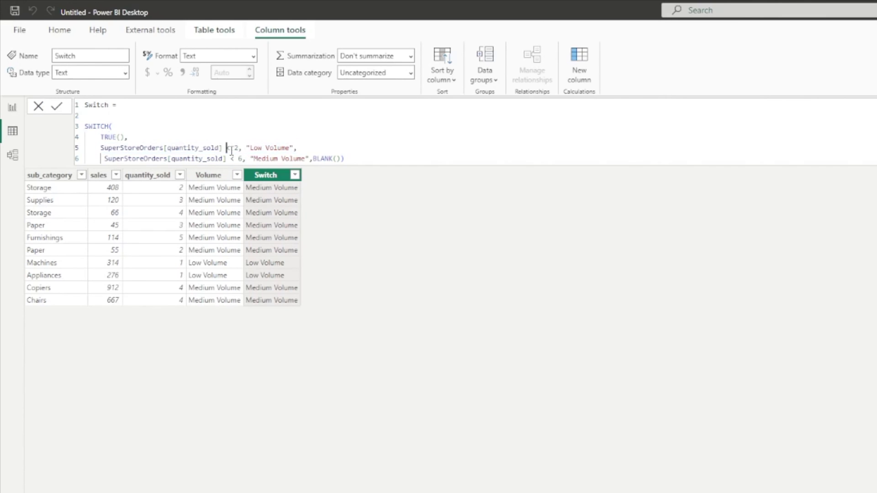
pyautogui.write('=')
pyautogui.press('Return')
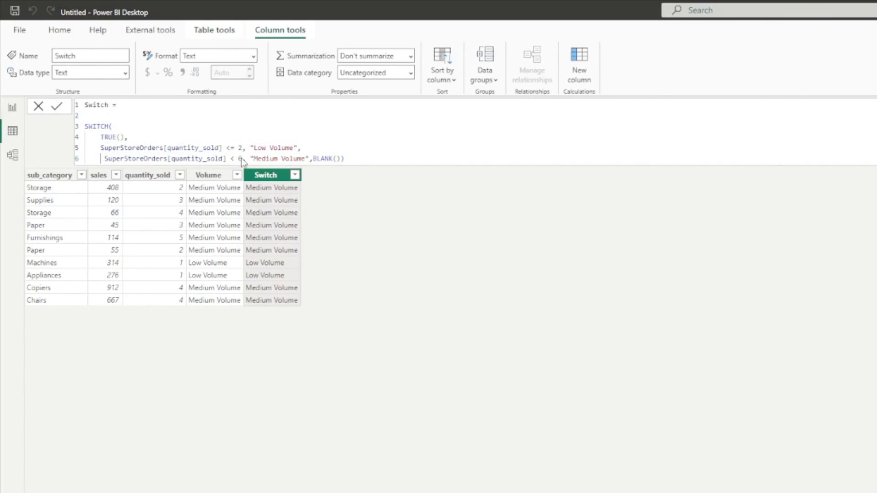
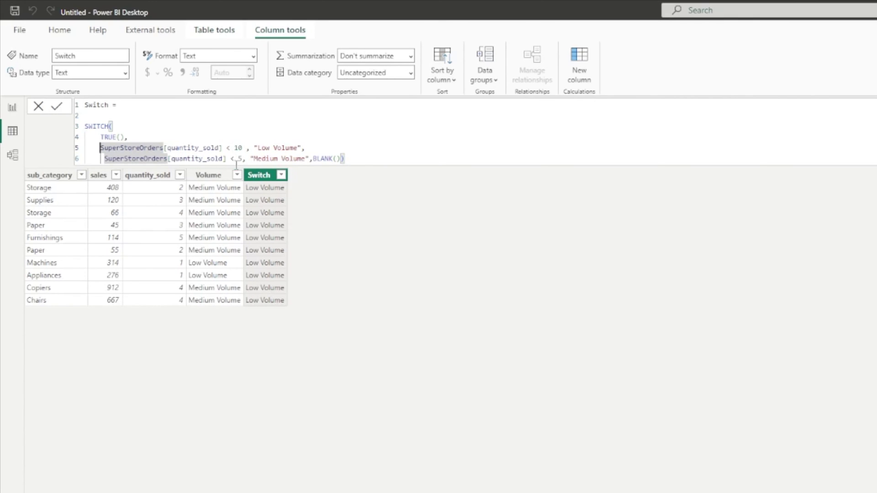
# Remove both quantity_sold conditions and the BLANK() fallback from the Switch formula, keeping SWITCH and its TRUE() argument
pyautogui.click(313, 157)
pyautogui.moveTo(305, 157); pyautogui.dragTo(121, 155)
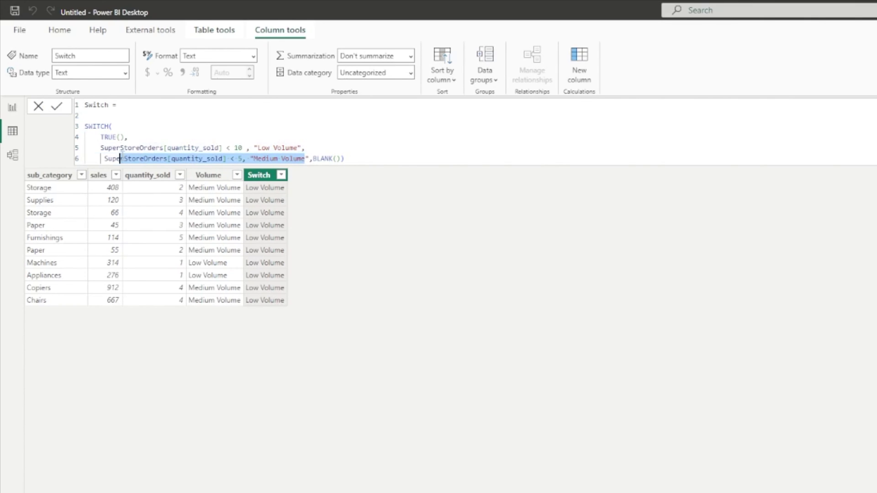
pyautogui.click(352, 159)
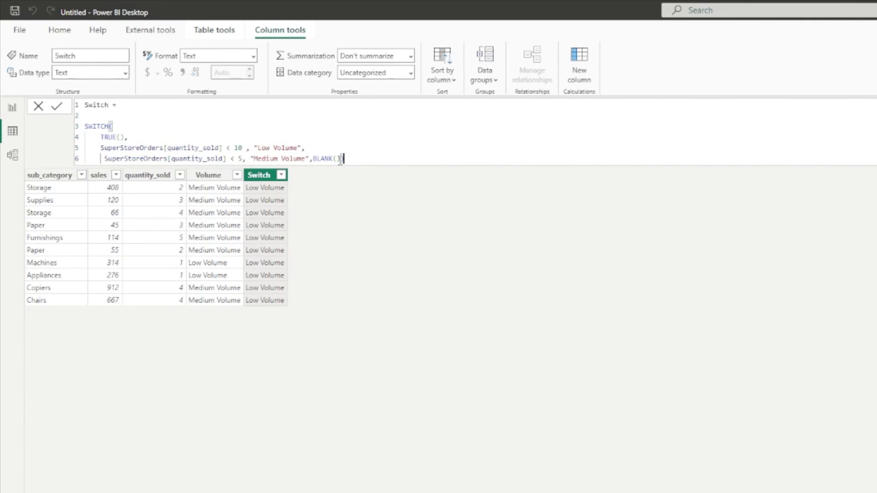
pyautogui.write(')')
pyautogui.moveTo(352, 157); pyautogui.dragTo(227, 148)
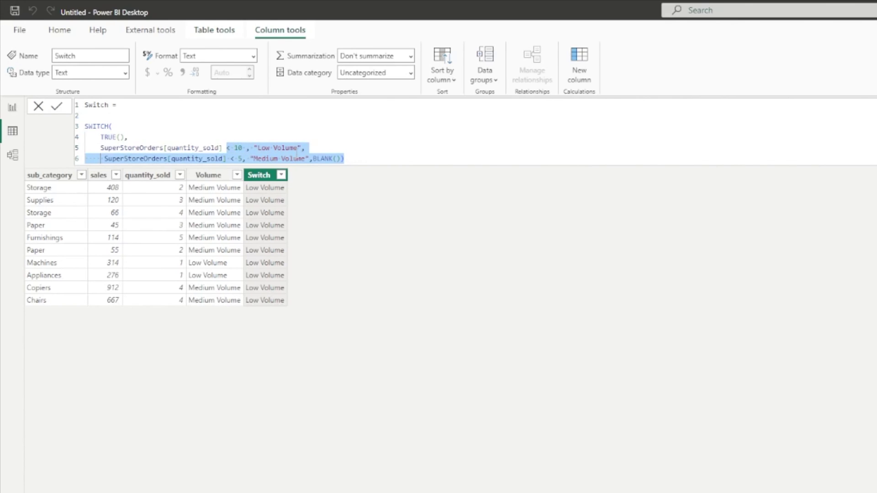
pyautogui.press('BackSpace')
pyautogui.write('=')
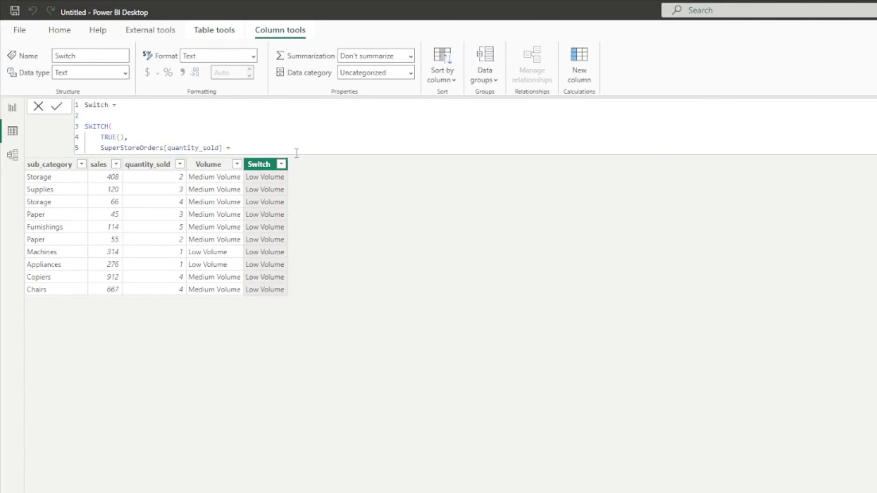
pyautogui.press('BackSpace')
pyautogui.press('BackSpace')
pyautogui.press('BackSpace')
pyautogui.press('BackSpace')
pyautogui.press('BackSpace')
pyautogui.press('BackSpace')
pyautogui.press('BackSpace')
pyautogui.press('BackSpace')
pyautogui.press('BackSpace')
pyautogui.press('BackSpace')
pyautogui.press('BackSpace')
pyautogui.press('BackSpace')
pyautogui.press('BackSpace')
pyautogui.press('BackSpace')
pyautogui.press('BackSpace')
pyautogui.press('BackSpace')
pyautogui.press('BackSpace')
# Enter SuperStoreOrders[sub_category] = "Chair", "Furniture" as the first condition after TRUE() in the Switch formula
pyautogui.write('SUn')
pyautogui.press('BackSpace')
pyautogui.press('Tab')
pyautogui.write('= "Chair", "Furniture",')
pyautogui.hotkey('shift', 'Return')
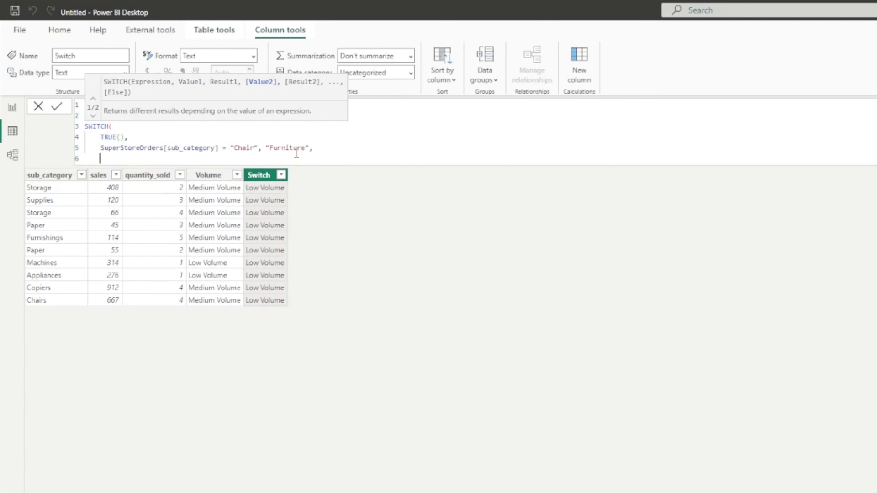
# Add the condition SuperStoreOrders[sub_category] = "Storage", "Furniture" with a BLANK() fallback and commit the Switch formula
pyautogui.write('Sub')
pyautogui.write('per')
pyautogui.press('Tab')
pyautogui.write('= "')
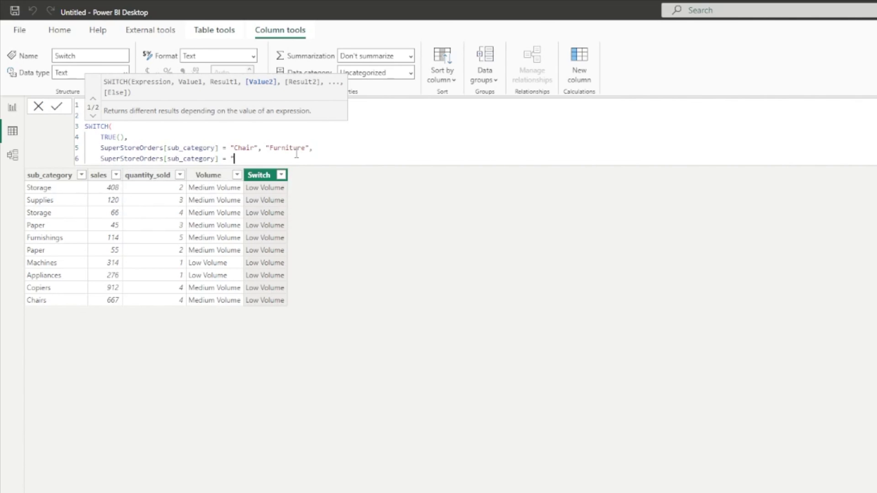
pyautogui.write('Storage", "Furn')
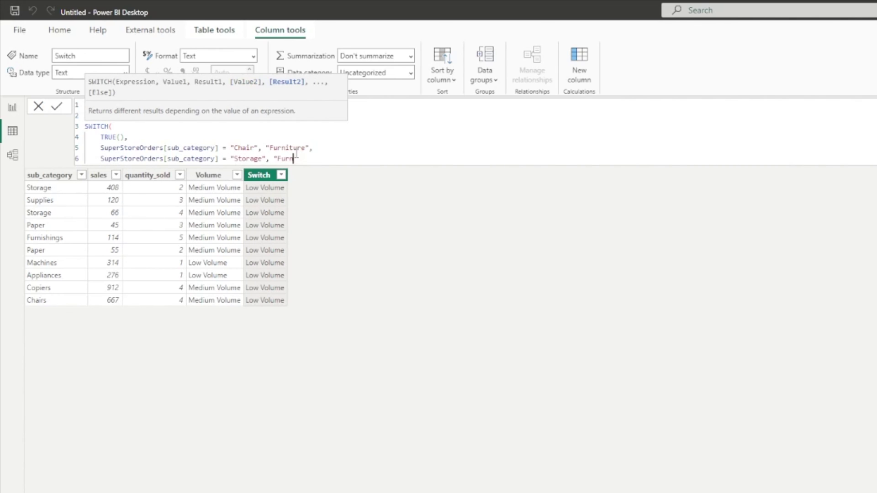
pyautogui.write('iture", B')
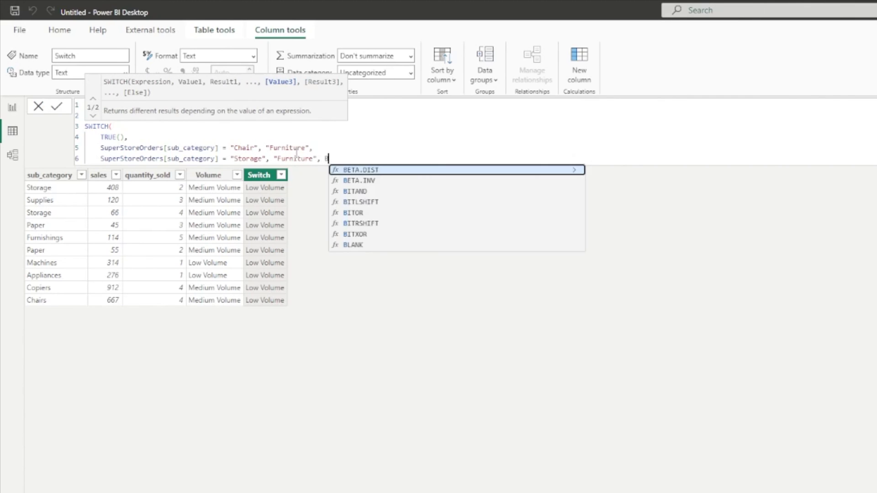
pyautogui.write('LANK())')
pyautogui.press('Return')
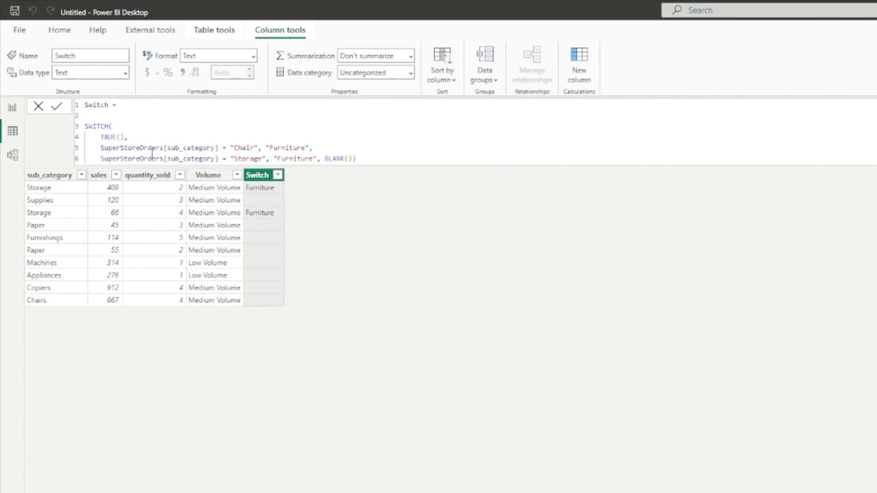
# Replace the two equality conditions in the Switch formula with SuperStoreOrders[sub_category] IN {"Chair", "Storage"}, "Furniture"
pyautogui.moveTo(356, 159); pyautogui.dragTo(229, 147)
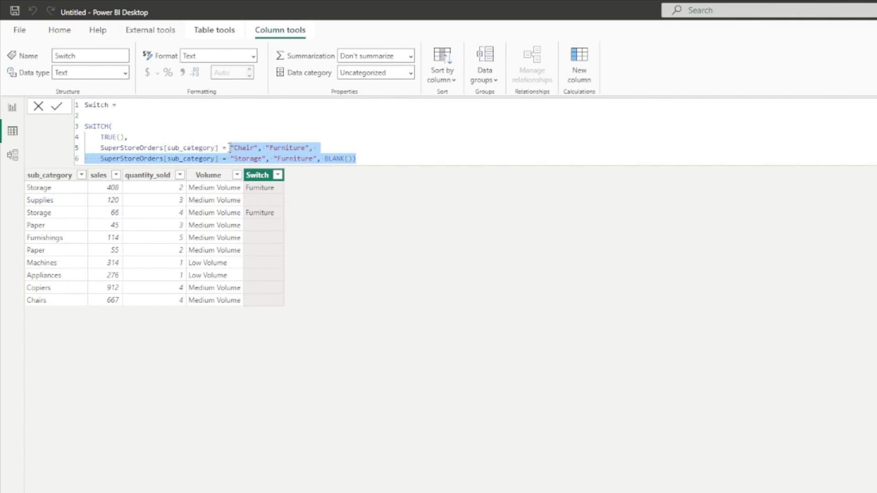
pyautogui.press('BackSpace')
pyautogui.press('BackSpace')
pyautogui.press('BackSpace')
pyautogui.write('IN ')
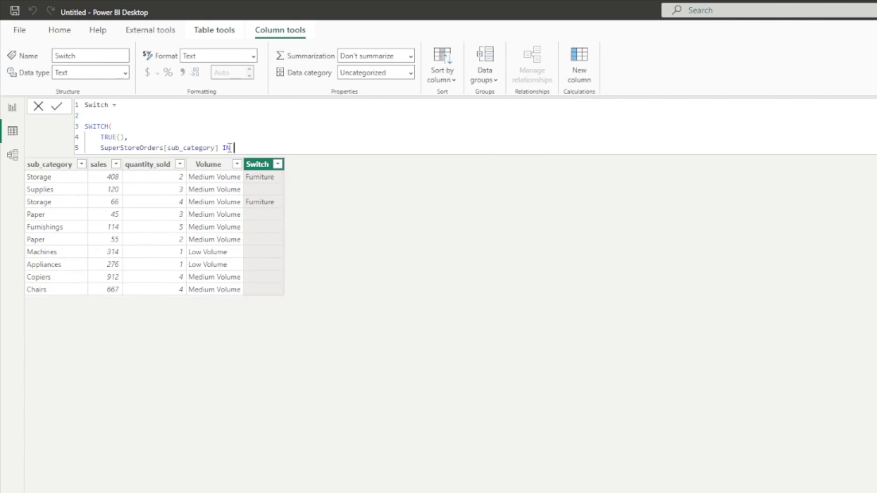
pyautogui.write('{"Chair", "St')
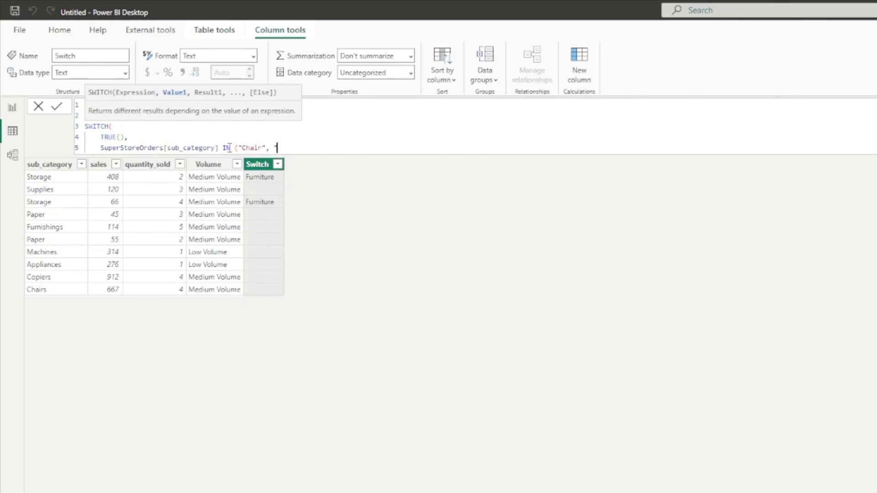
pyautogui.write('orage"}, "Furniture",')
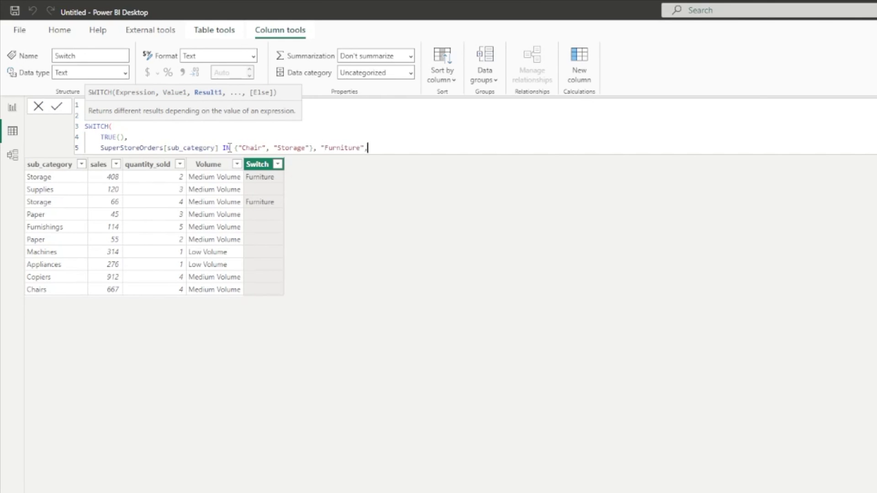
# Add the condition SuperStoreOrders[sub_category] = "Machines", "Equipment" with a BLANK() fallback on a new line and commit the Switch formula
pyautogui.hotkey('shift', 'Return')
pyautogui.write('sub_c')
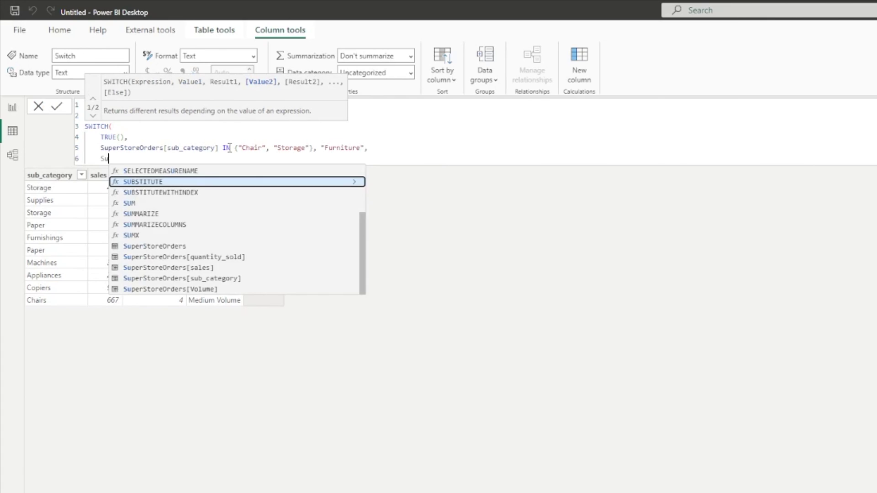
pyautogui.press('Tab')
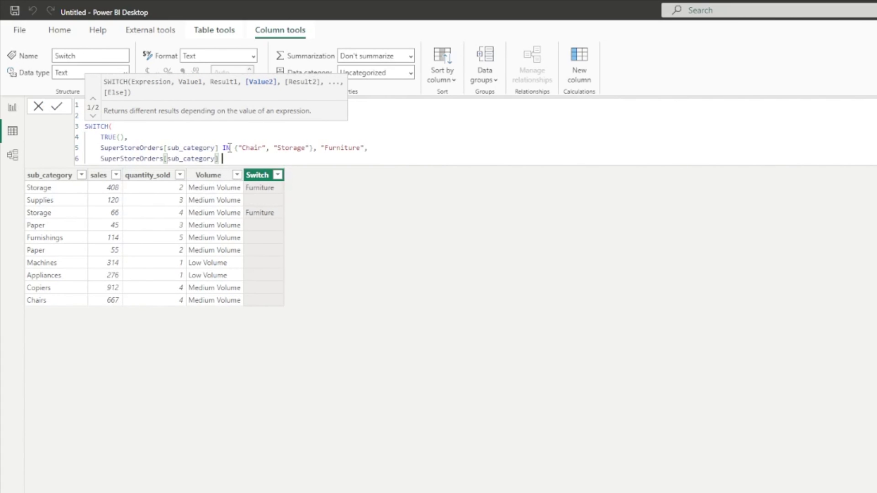
pyautogui.write('= "Machines", ')
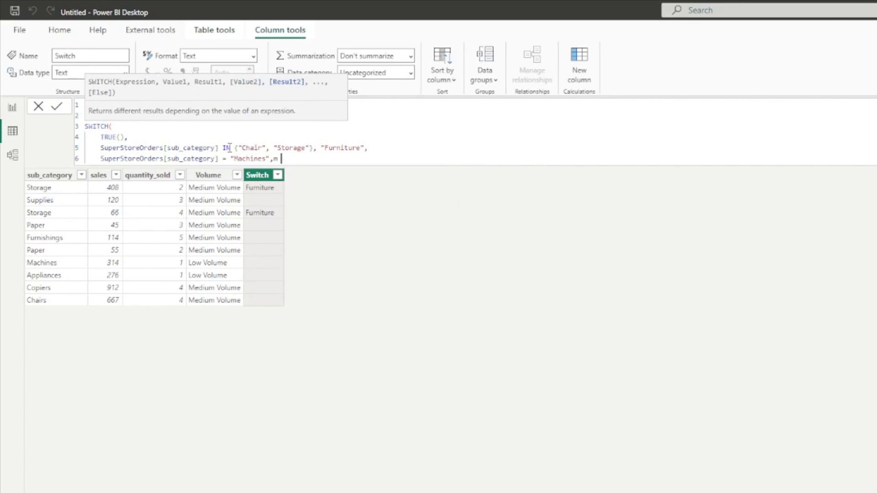
pyautogui.write('"Equipment",')
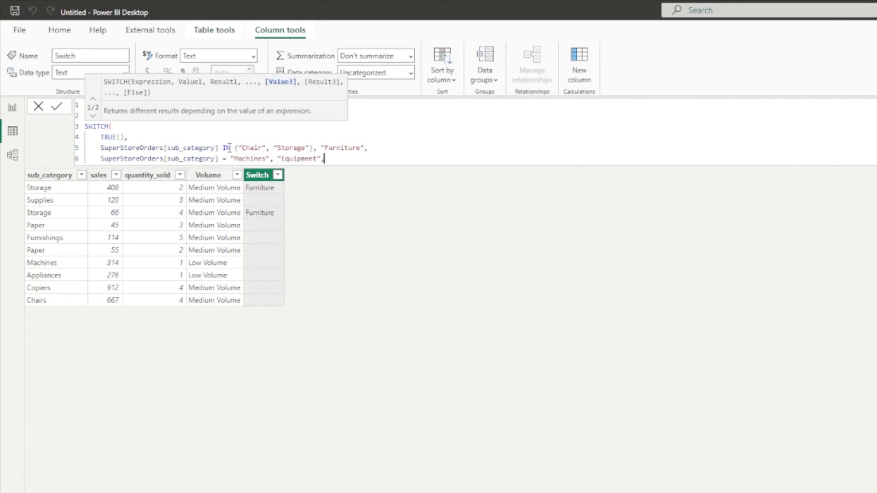
pyautogui.write(' BLANK())')
pyautogui.press('Return')
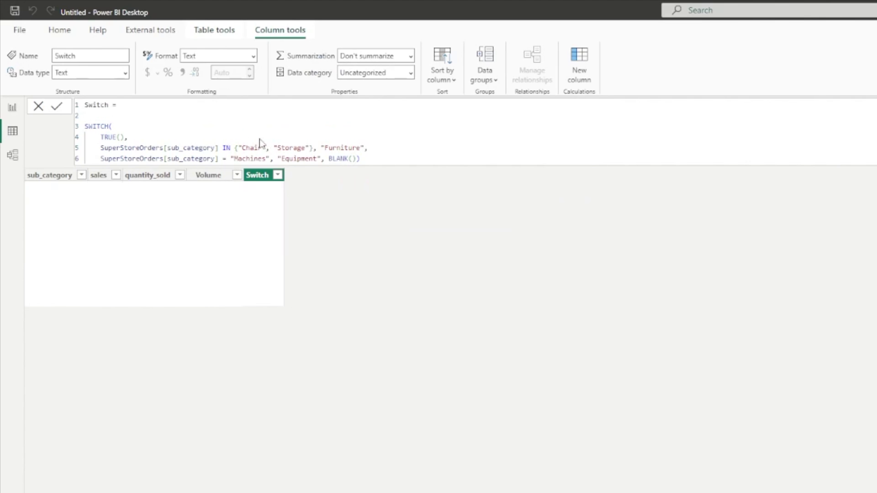
# Add "Furnishings" to the IN list after "Storage" and commit the Switch formula
pyautogui.click(225, 148)
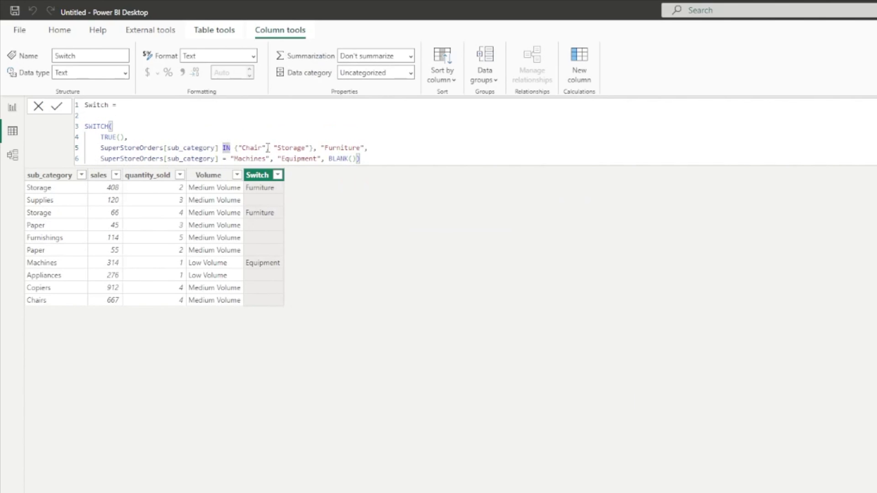
pyautogui.click(311, 149)
pyautogui.write(', "')
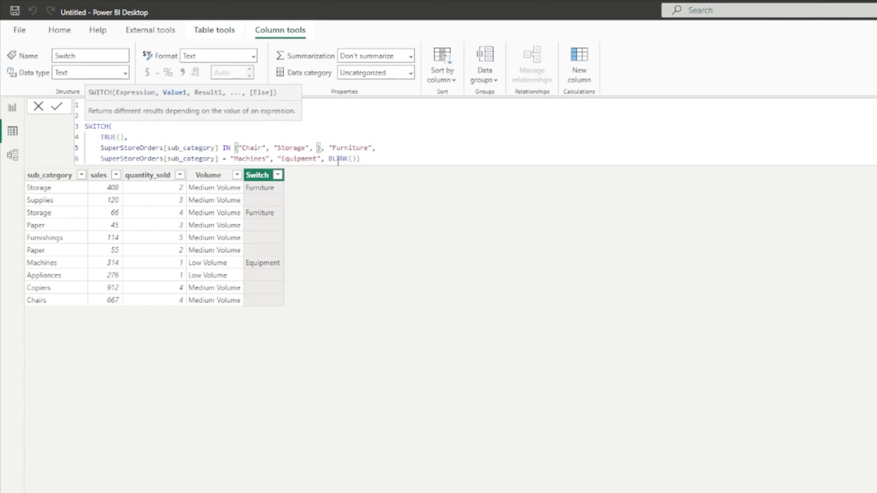
pyautogui.write('Furnishings"')
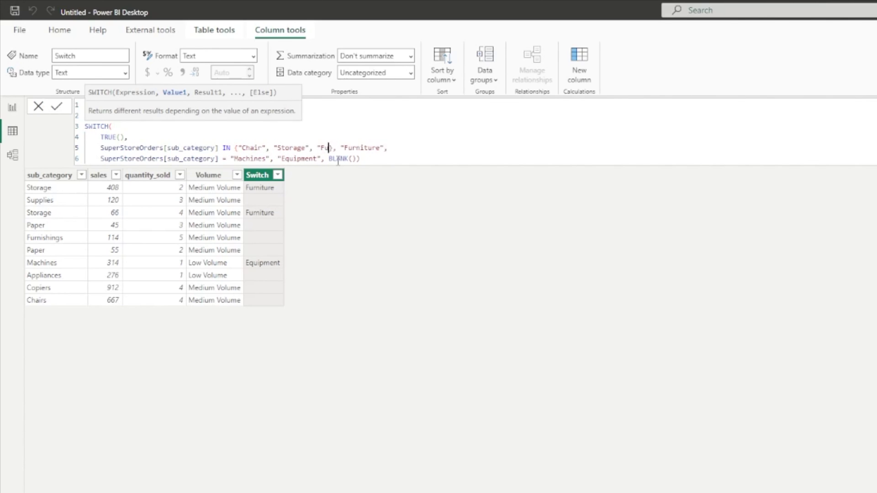
pyautogui.press('Return')
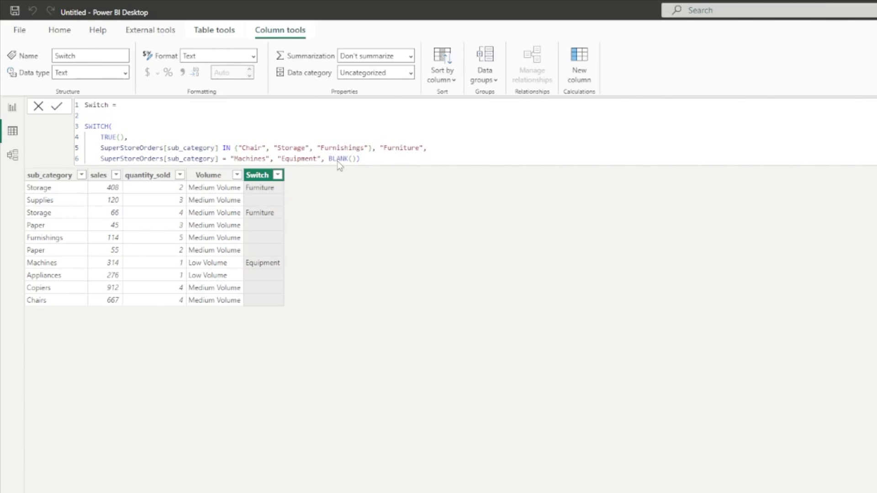